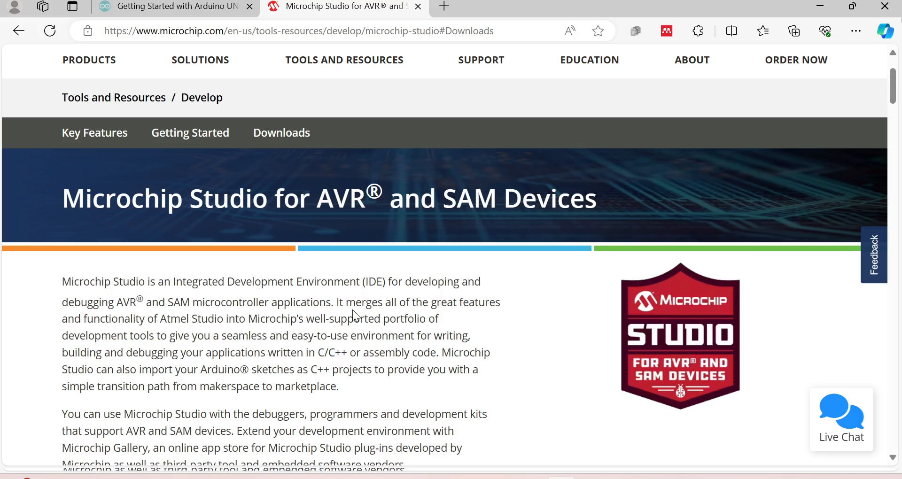
Review the Microchip Studio for AVR and SAM Devices page, including its introduction and download section
scroll(385, 368, "down", 1)
scroll(390, 375, "up", 3)
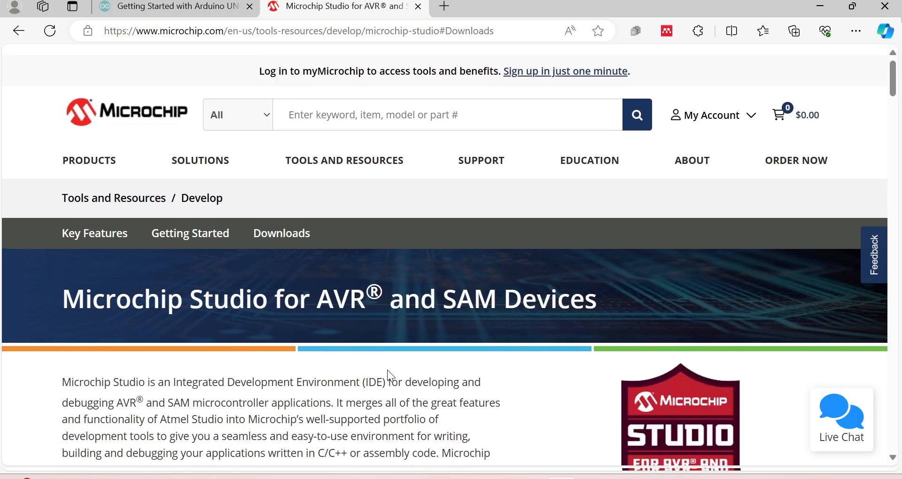
scroll(397, 338, "down", 10)
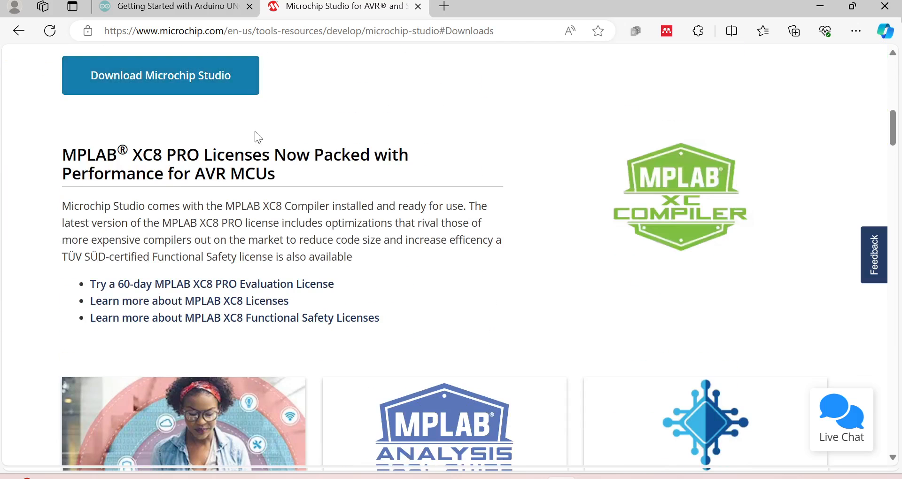
scroll(286, 150, "up", 5)
scroll(286, 149, "down", 1)
scroll(288, 149, "up", 5)
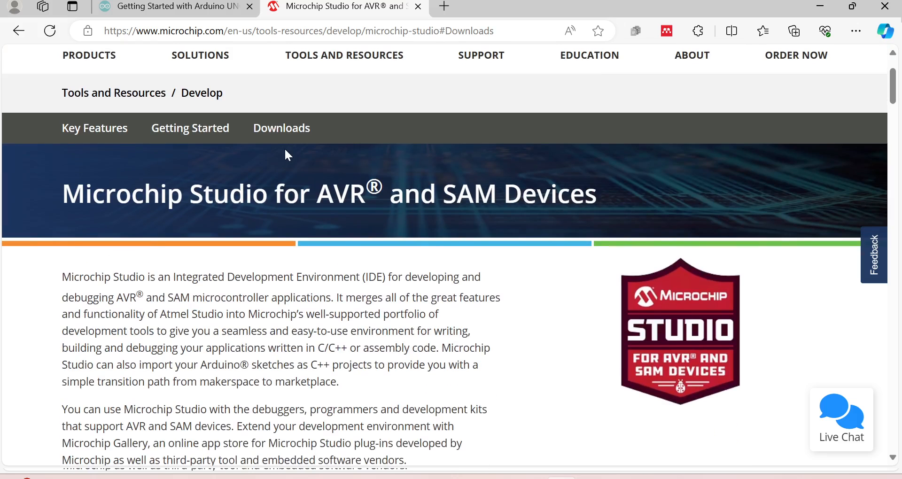
scroll(287, 155, "down", 2)
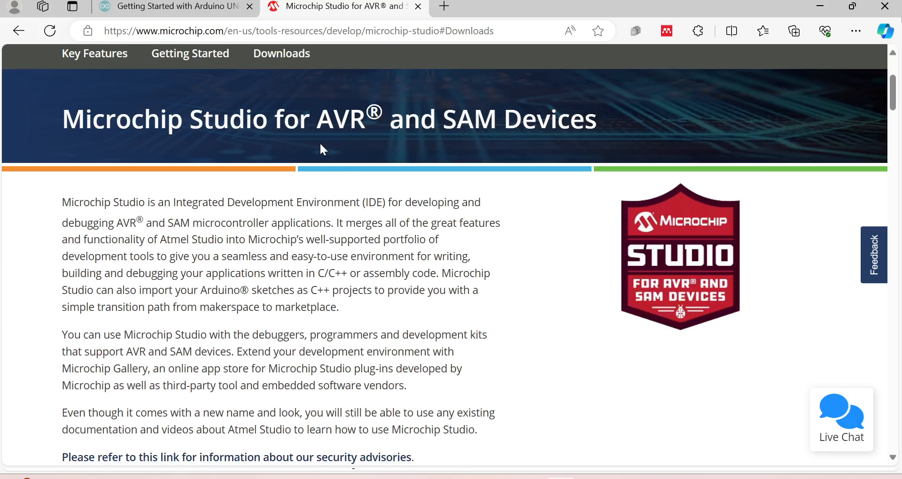
Examine the board pictures, USB cable and USB connection instructions in the Getting Started with Arduino UNO guide
left_click(217, 11)
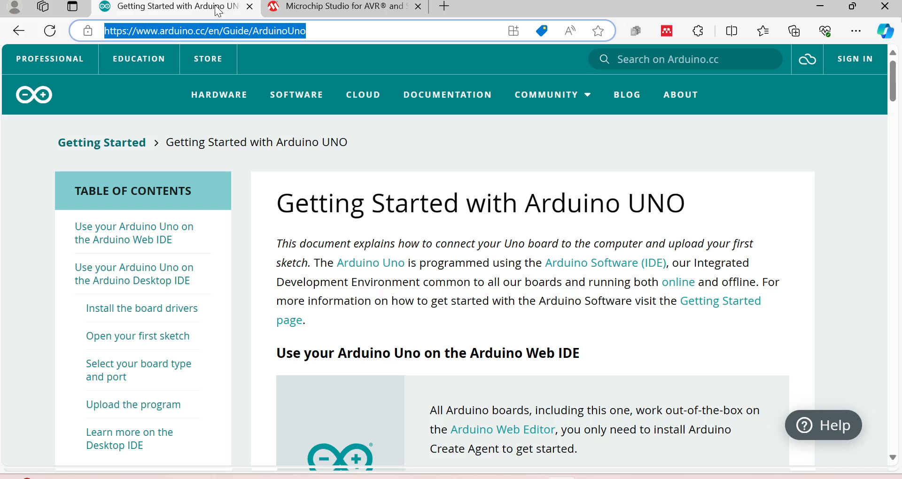
left_click(705, 225)
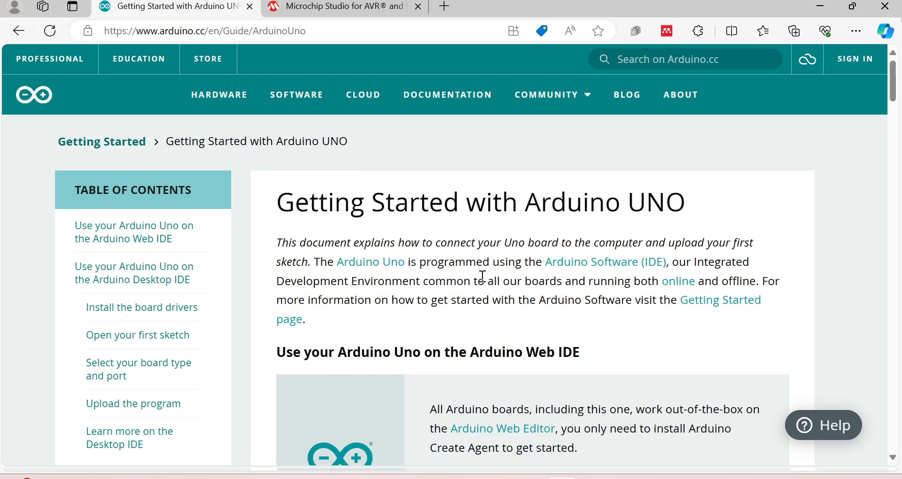
scroll(482, 276, "down", 10)
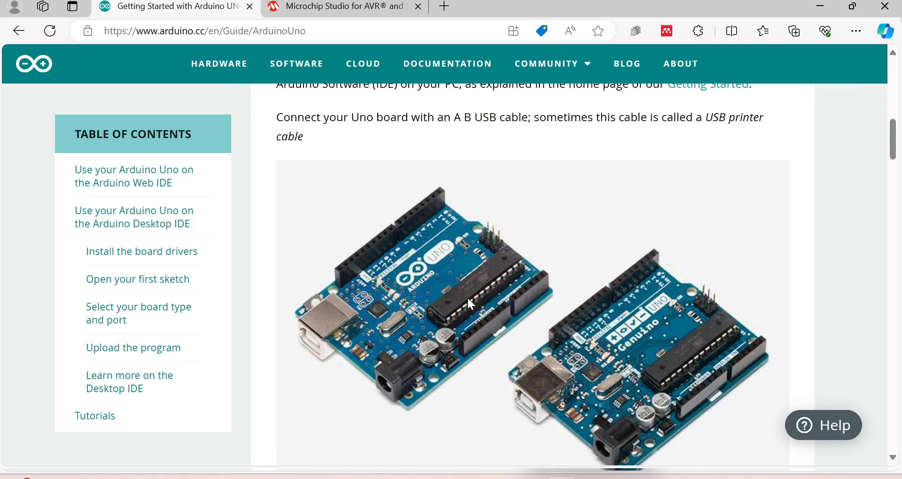
scroll(470, 303, "down", 2)
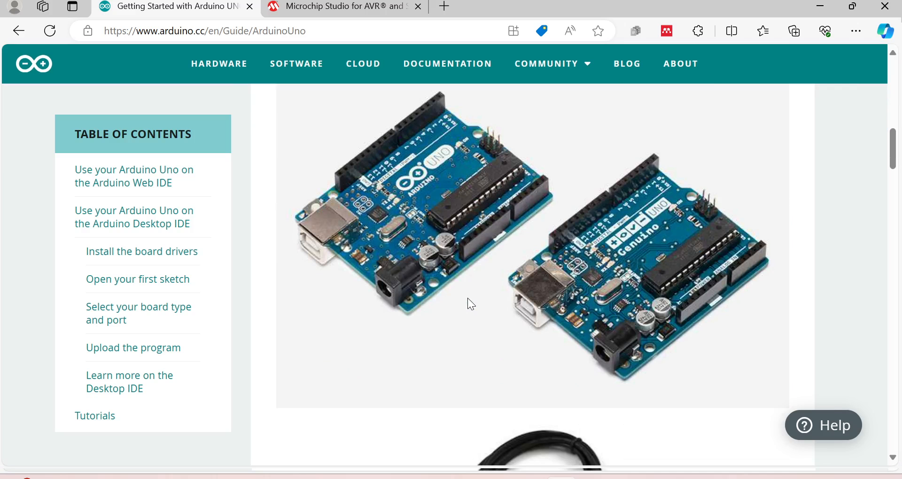
scroll(421, 310, "down", 4)
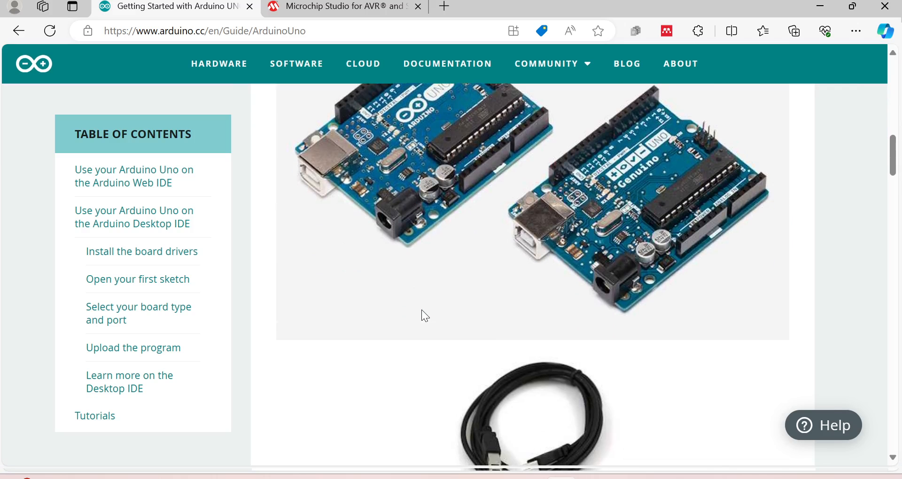
scroll(422, 310, "up", 2)
scroll(421, 313, "down", 3)
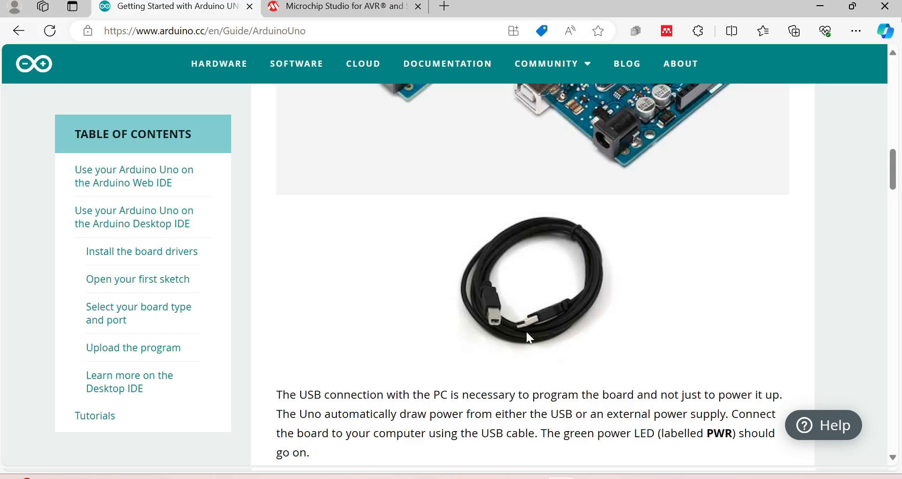
scroll(527, 337, "down", 1)
scroll(527, 331, "down", 1)
scroll(526, 332, "up", 5)
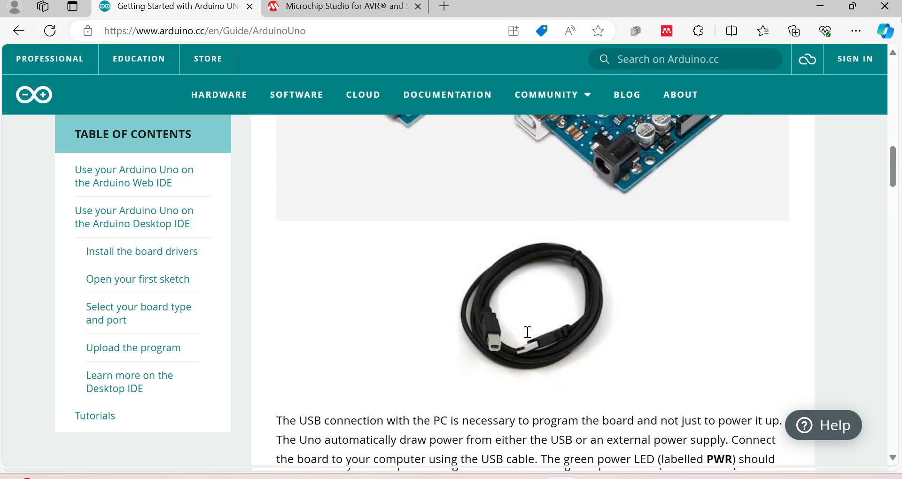
scroll(526, 332, "down", 6)
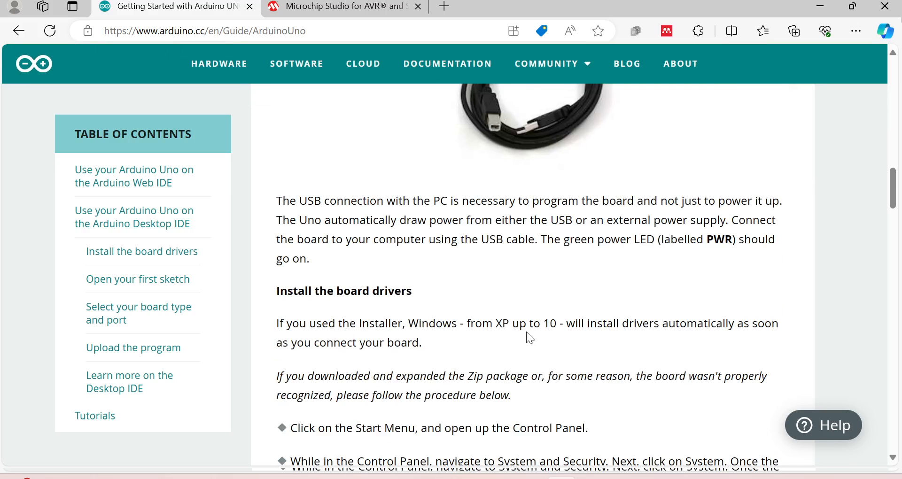
scroll(526, 331, "down", 1)
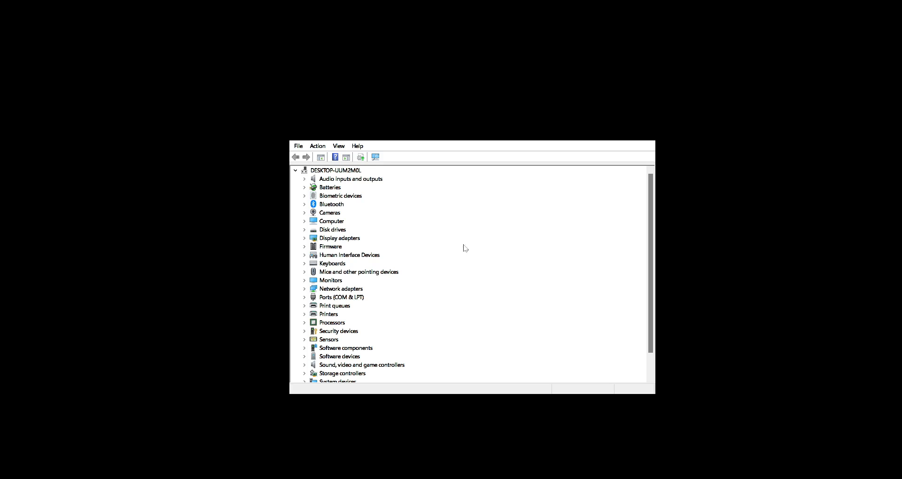
Expand the Ports (COM & LPT) category in Device Manager to check for the board's port
left_click(305, 297)
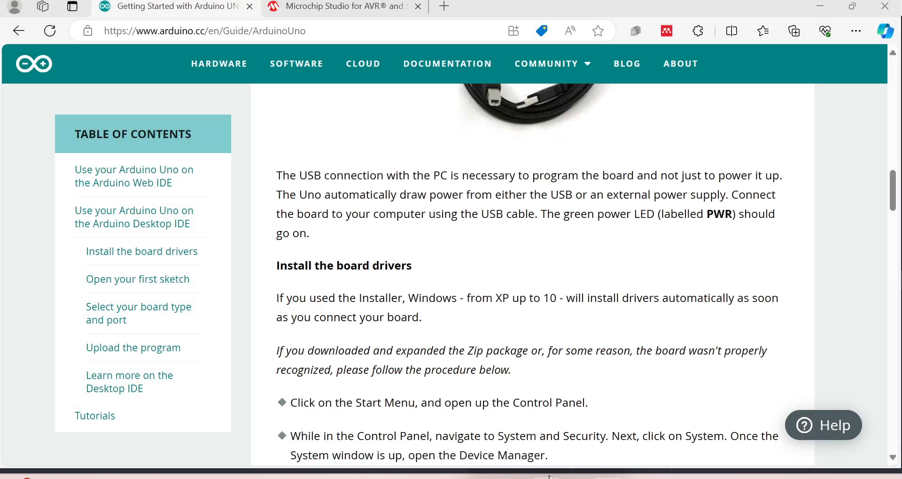
Read the Arduino guide's board driver installation procedure and its instructions for opening the Blink example
scroll(465, 351, "down", 5)
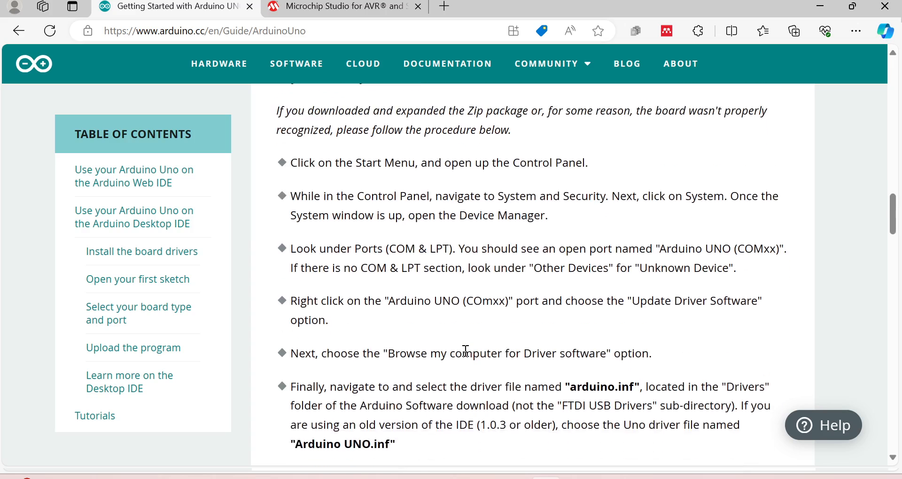
scroll(465, 352, "down", 11)
scroll(464, 351, "up", 1)
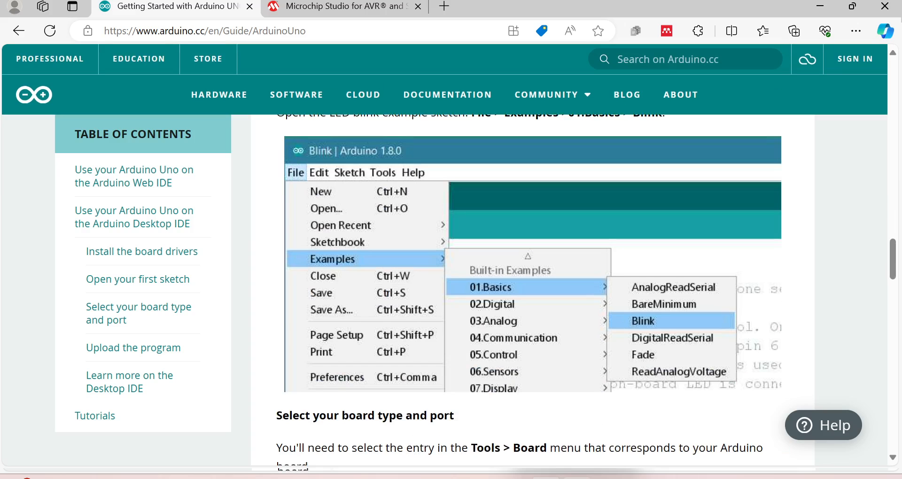
Switch to the Arduino IDE and verify the Blink sketch for the Arduino Uno
left_click(577, 478)
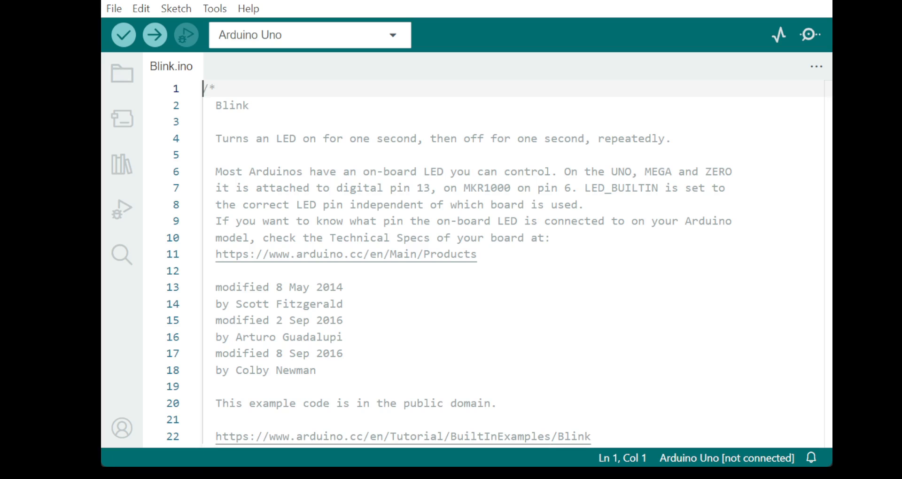
double_click(236, 0)
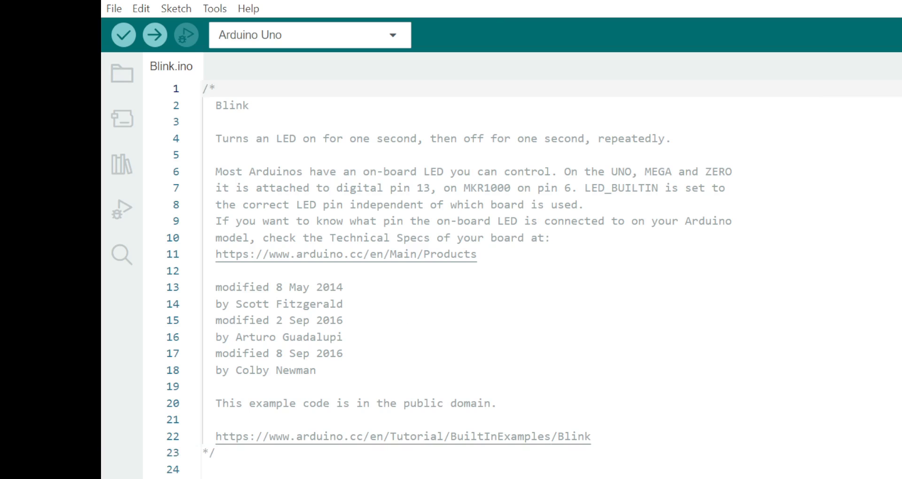
left_click(125, 38)
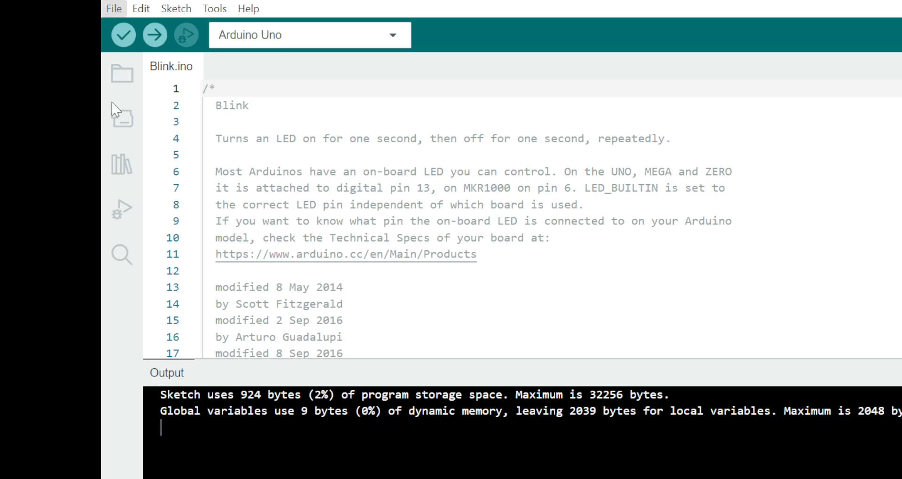
Enable verbose output during upload in the preferences and try to upload the Blink sketch
key("ctrl+comma")
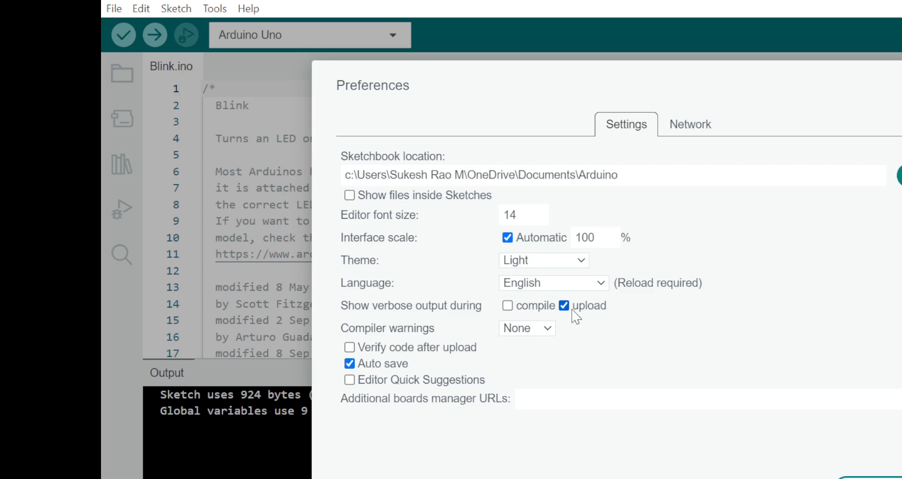
left_click(900, 478)
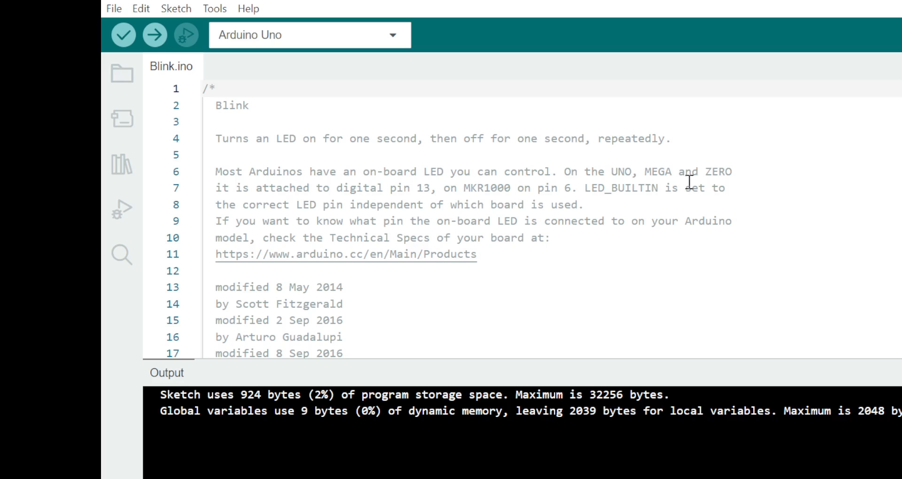
left_click(150, 42)
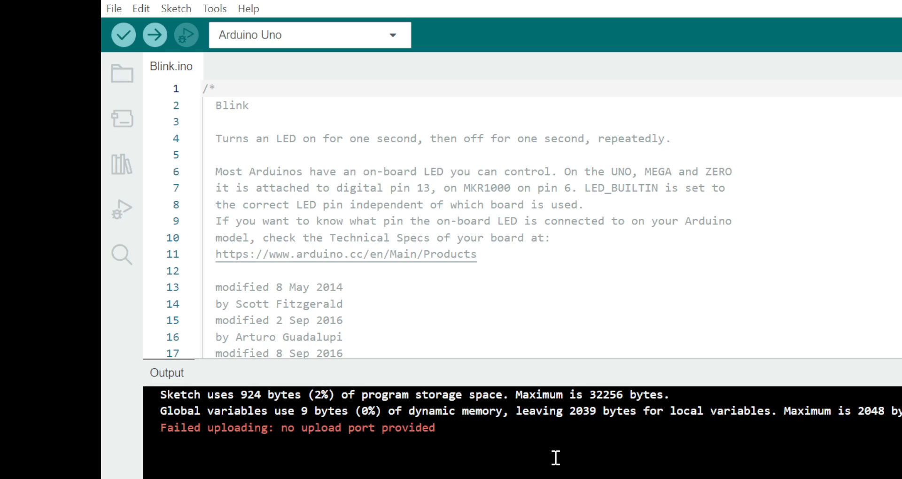
Select the Arduino Uno's COM5 port and upload the Blink sketch to the board
left_click(214, 9)
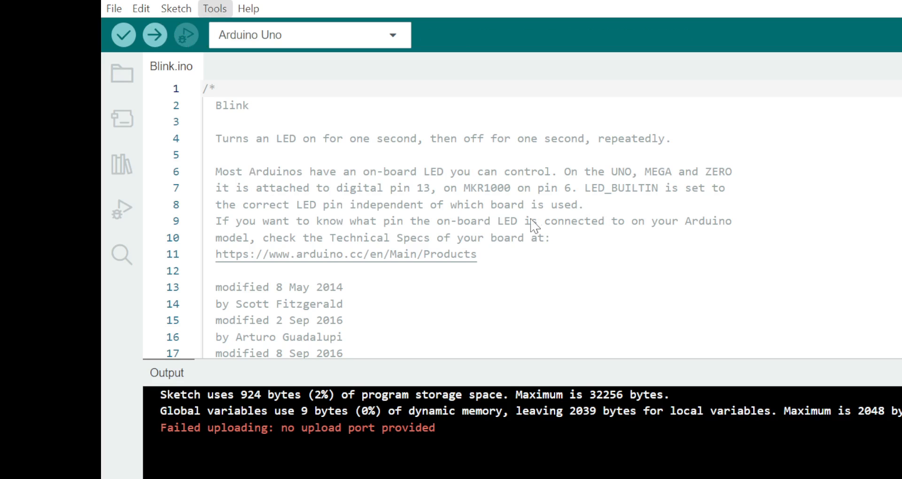
left_click(547, 238)
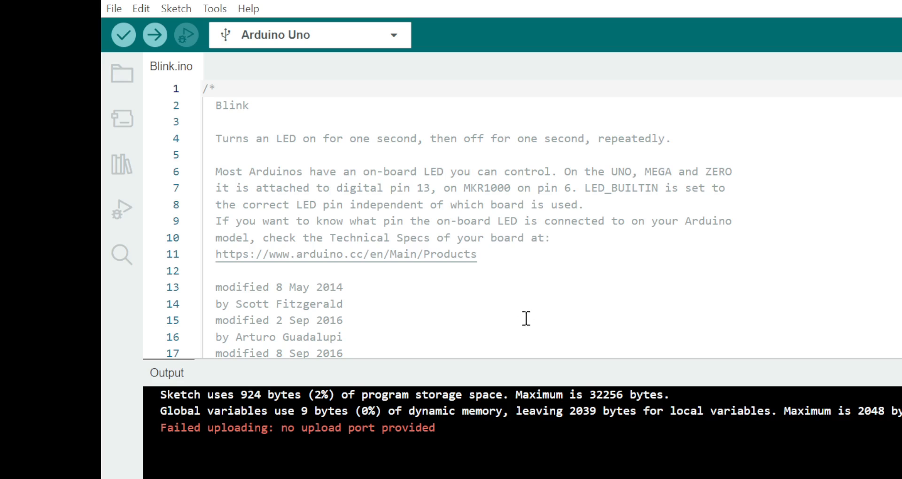
left_click(153, 39)
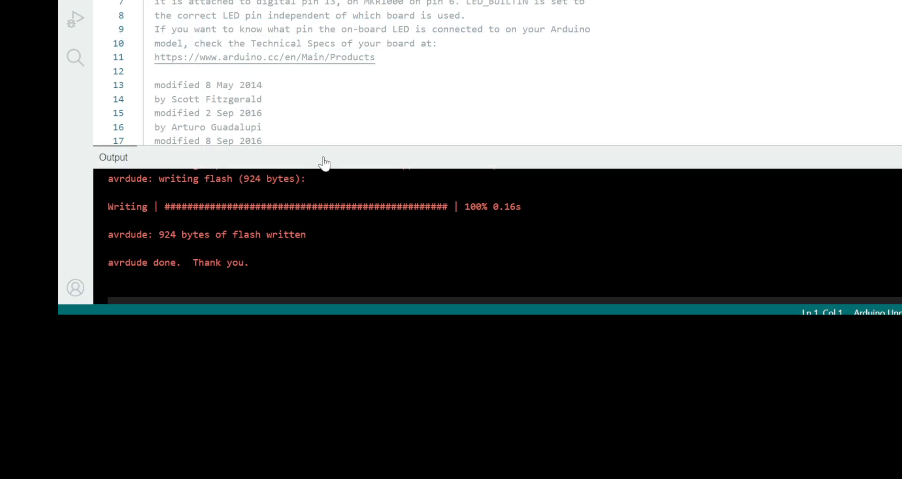
Enlarge the output area and highlight the system-wide configuration file path near the start of the avrdude log
left_click_drag(326, 145, 335, 29)
scroll(321, 224, "up", 5)
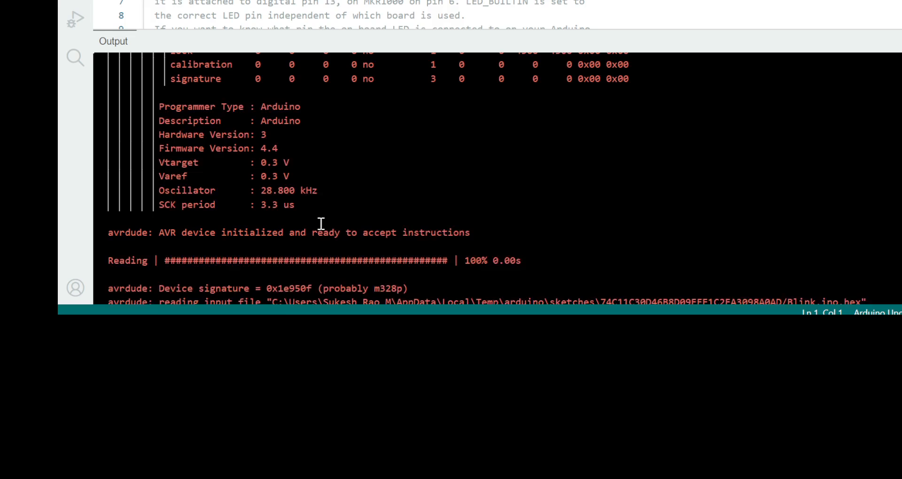
scroll(320, 224, "up", 10)
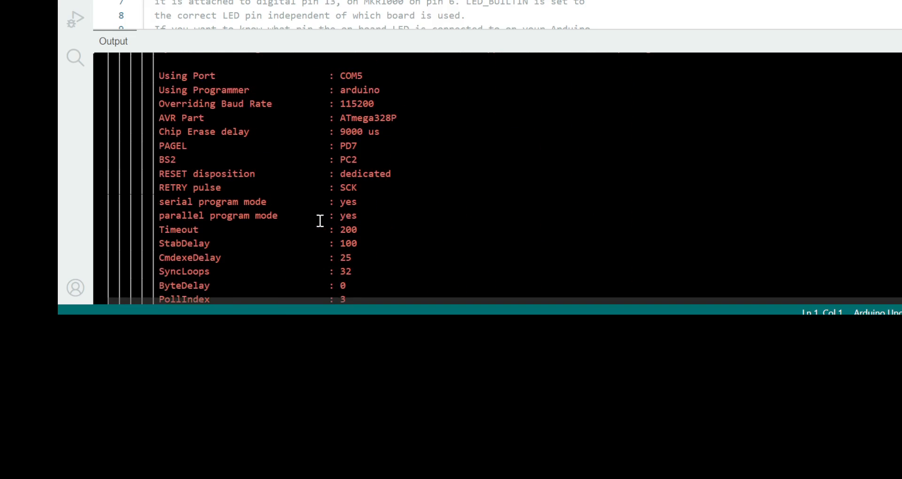
scroll(318, 212, "up", 2)
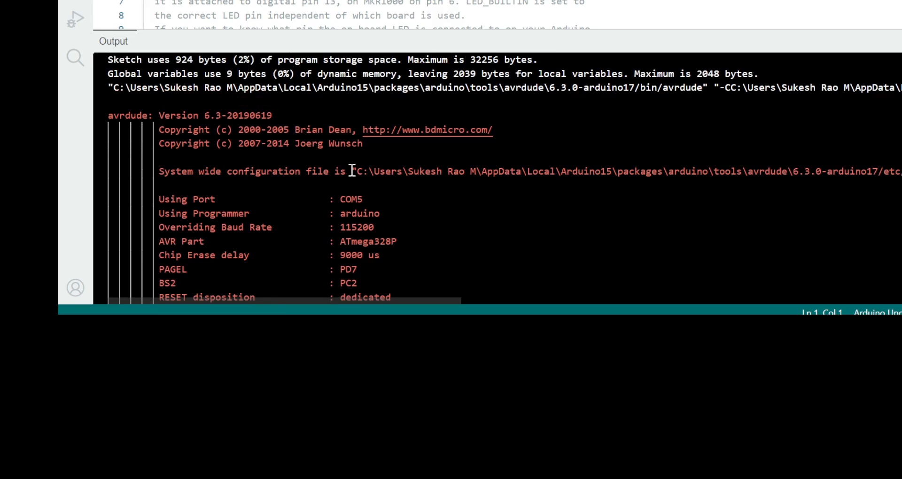
left_click_drag(352, 170, 899, 171)
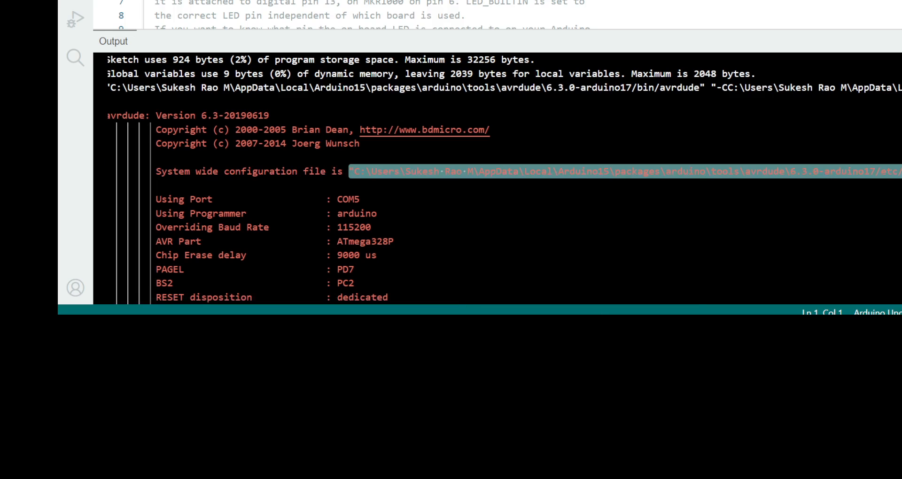
Review the avrdude log through to the flash writing, return to the port and baud rate details, and clear the path selection
scroll(439, 206, "down", 3)
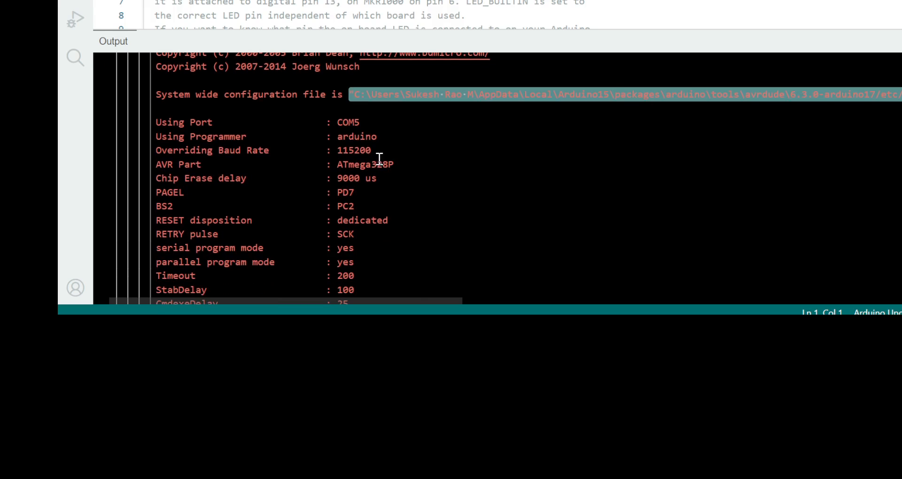
scroll(723, 133, "down", 7)
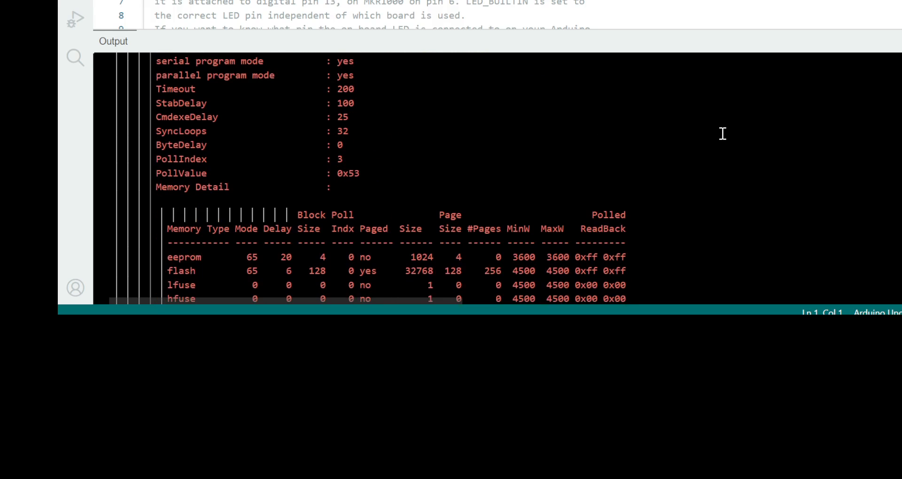
scroll(723, 133, "down", 12)
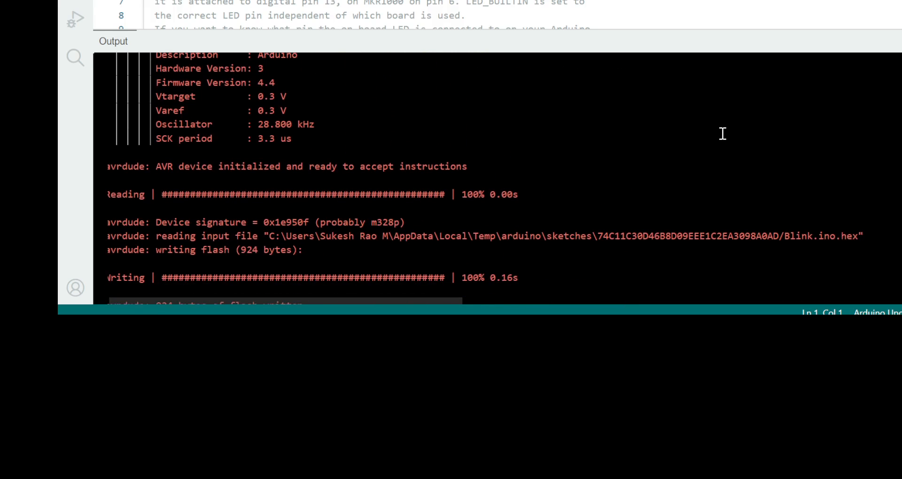
scroll(722, 134, "down", 3)
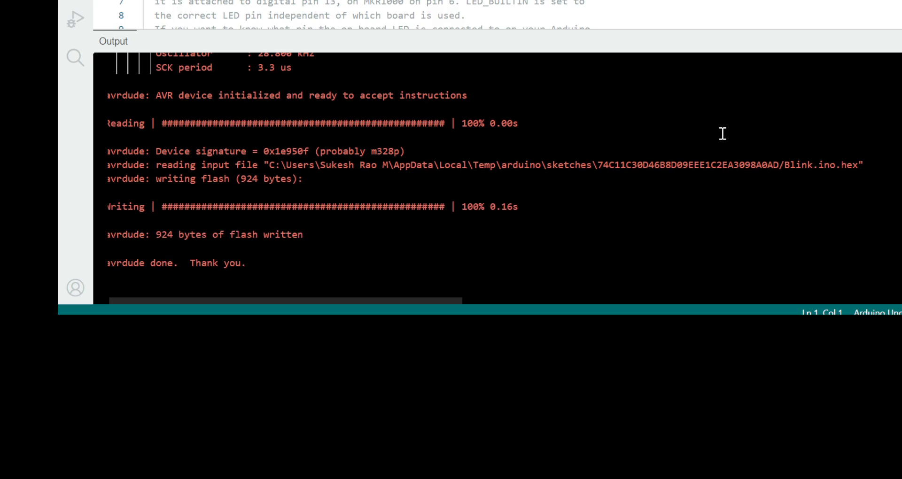
scroll(723, 133, "up", 8)
scroll(723, 134, "up", 10)
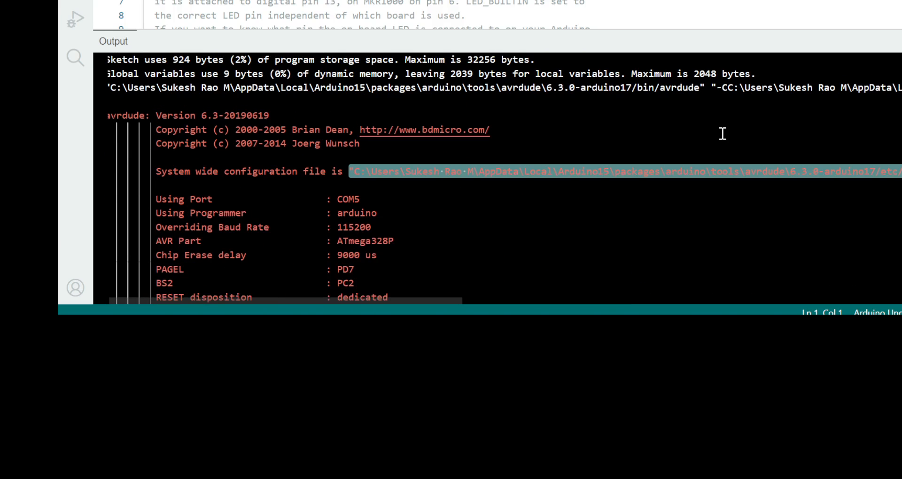
left_click(757, 223)
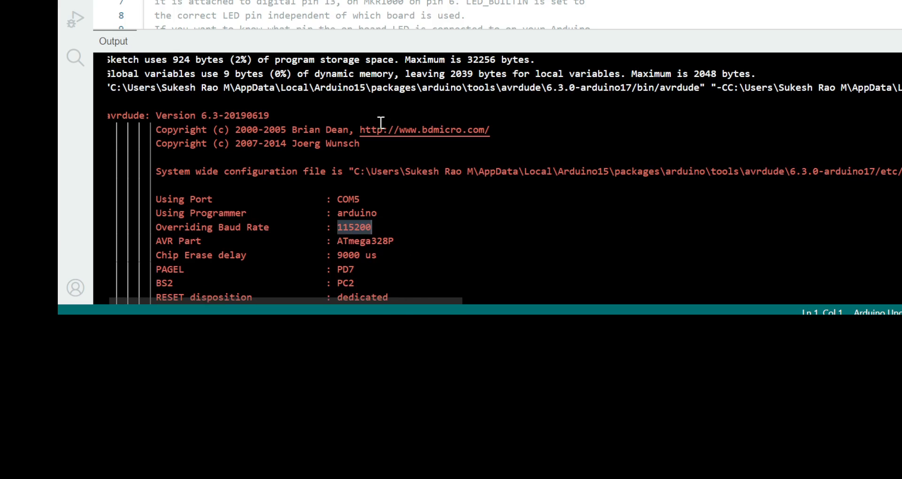
Copy the full avrdude upload command from the log and open the test text document in the Unit_1 folder
mouse_move(384, 297)
left_mouse_down()
mouse_move(307, 297)
mouse_move(580, 286)
mouse_move(277, 270)
left_mouse_up()
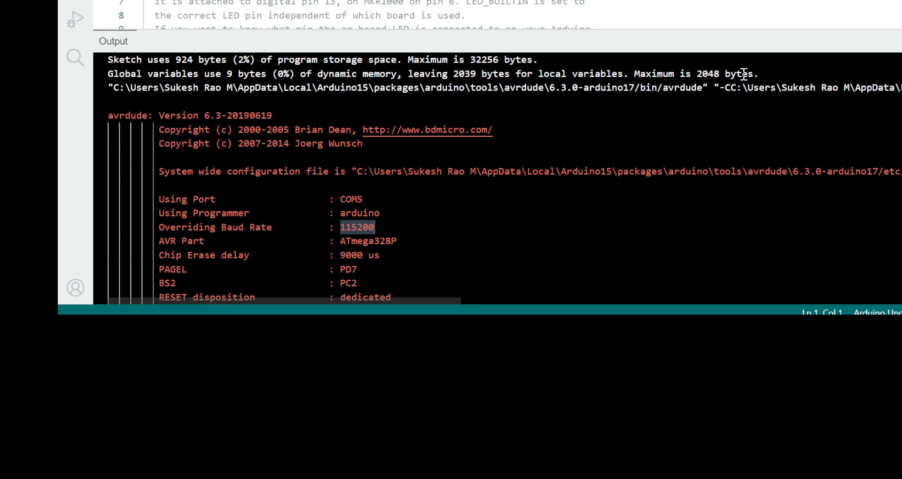
left_click(109, 87)
left_click_drag(133, 86, 901, 88)
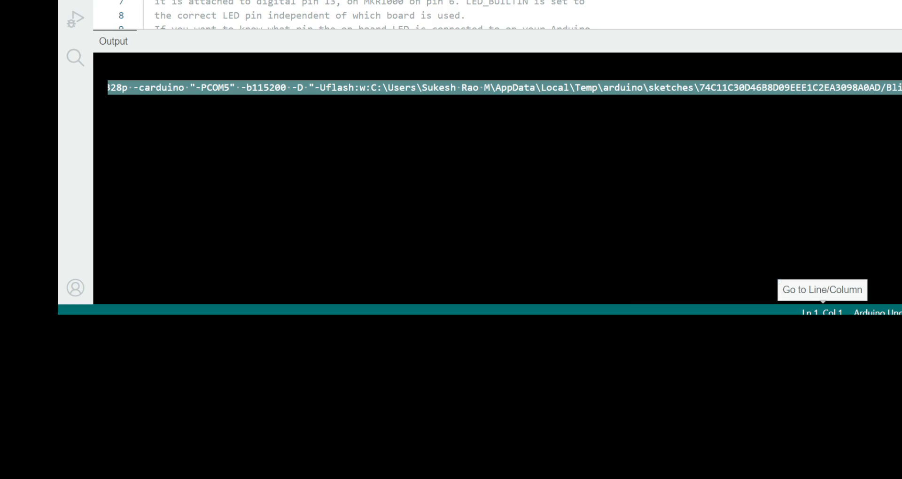
left_click(822, 313)
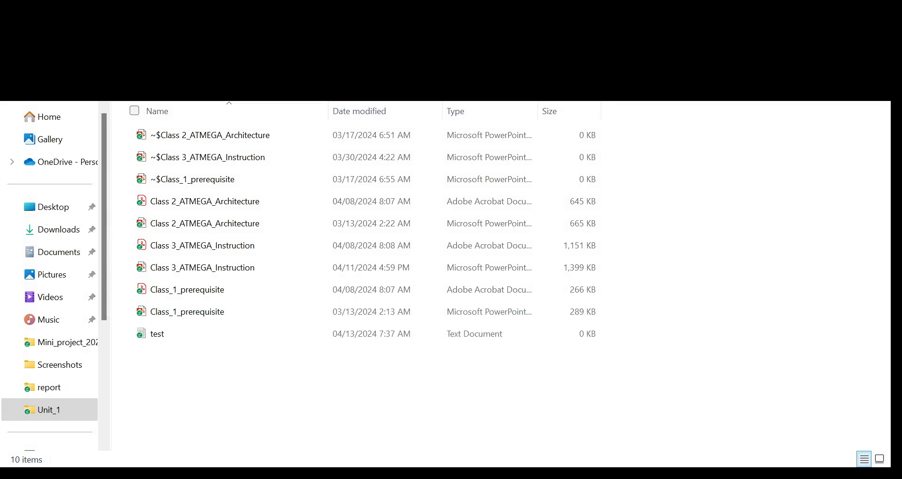
left_click(199, 337)
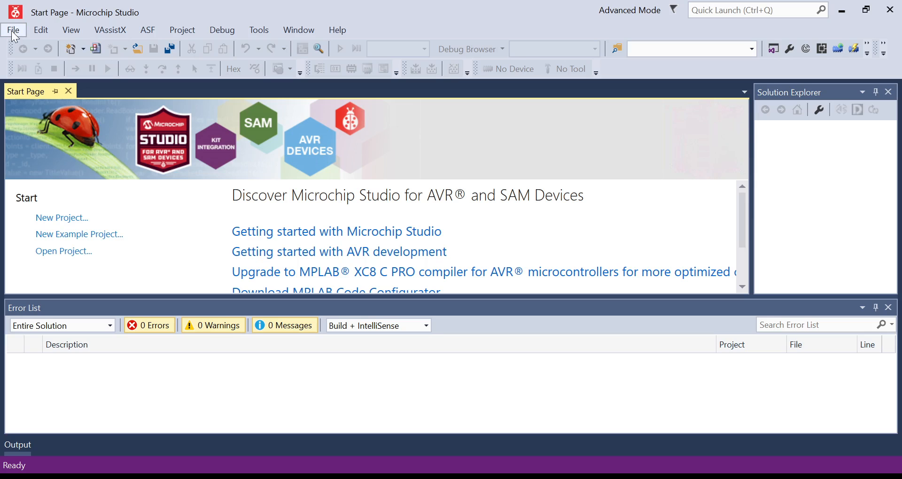
Create a blank assembler file from the Assembler templates in Microchip Studio
left_click(278, 51)
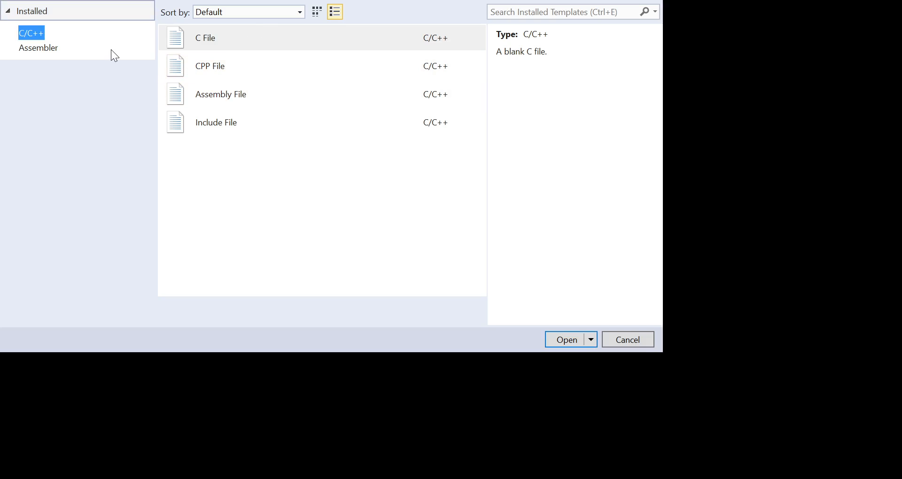
left_click(59, 52)
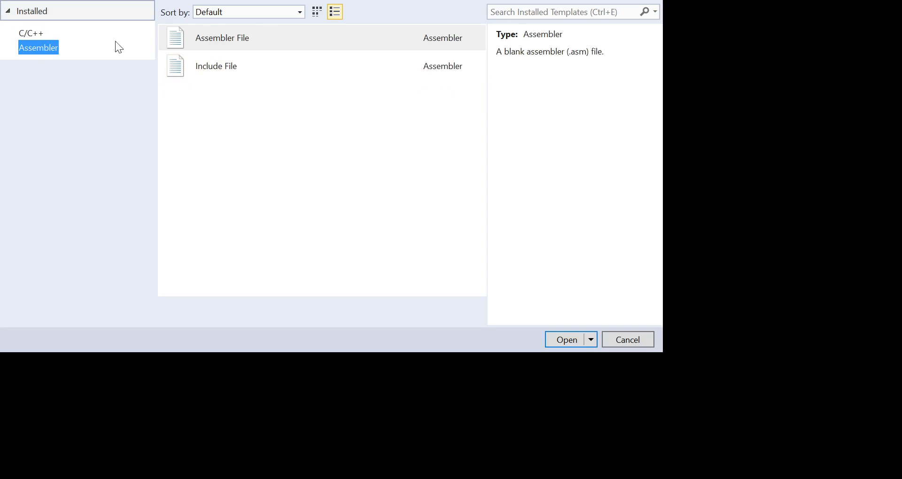
left_click(264, 42)
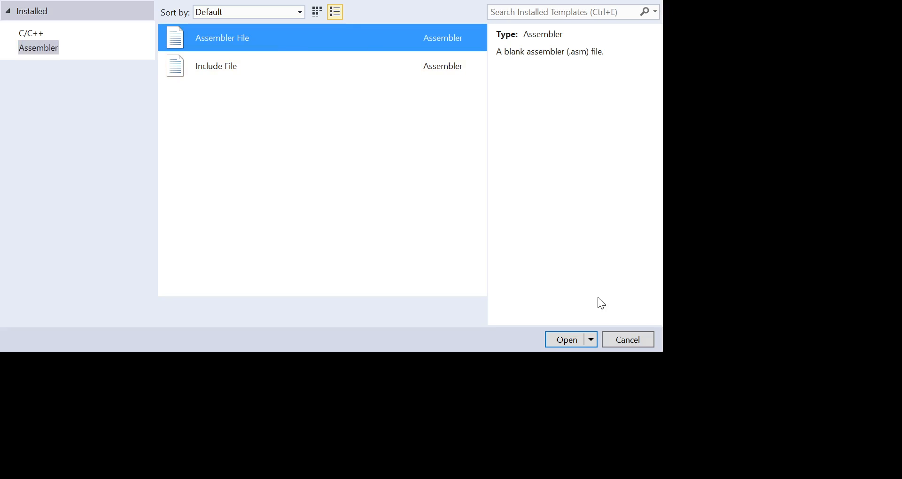
left_click(567, 337)
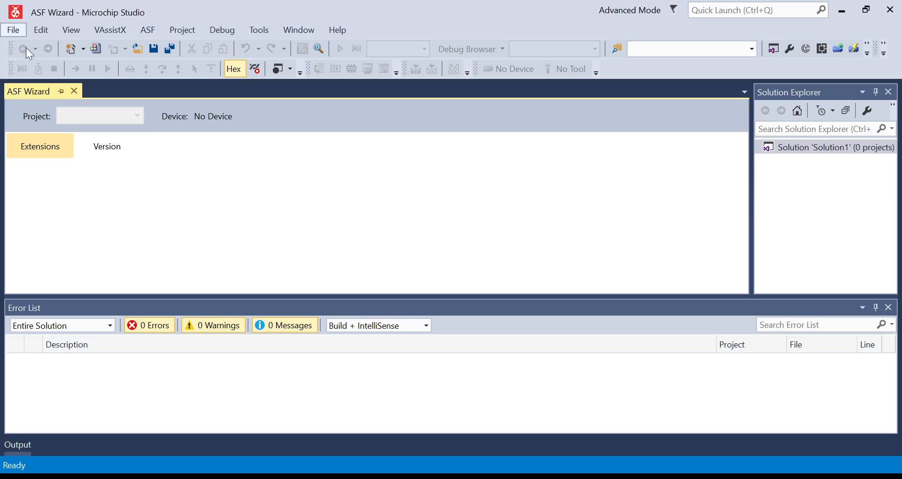
Set up a new AVR Assembler Project named test_file in a new solution
left_click(267, 46)
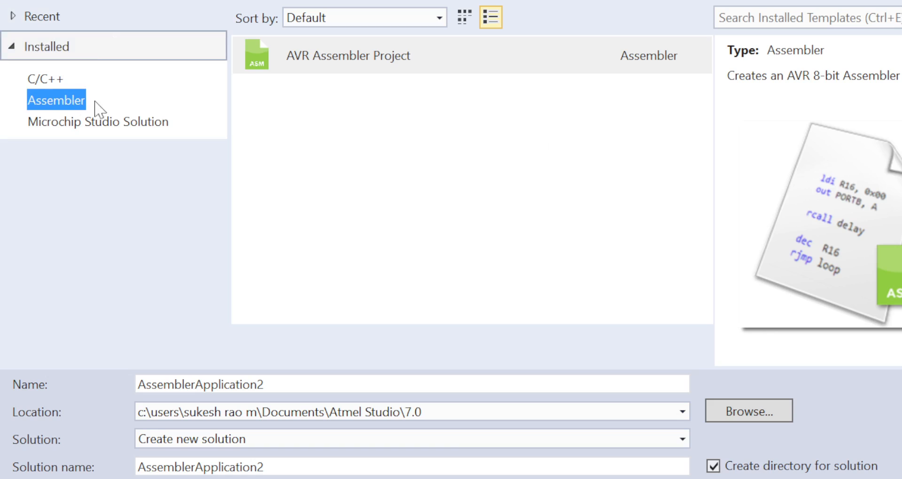
left_click(251, 383)
left_click_drag(294, 385, 89, 367)
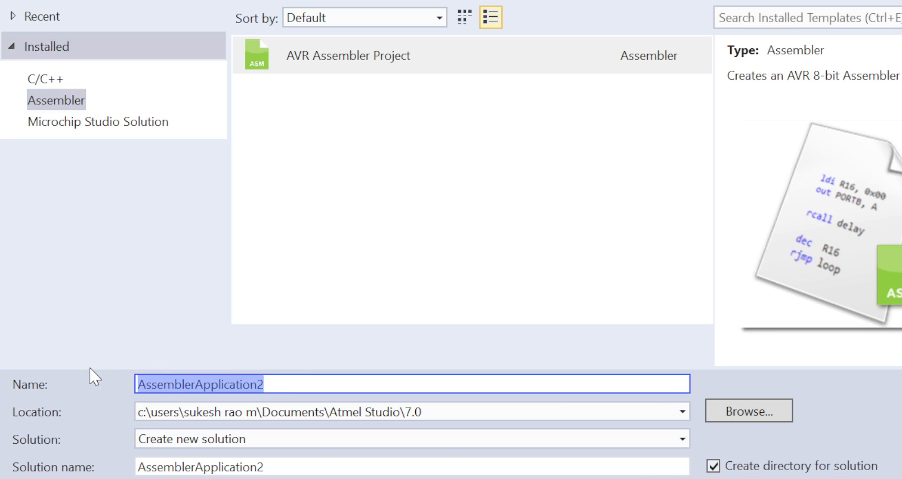
type("test")
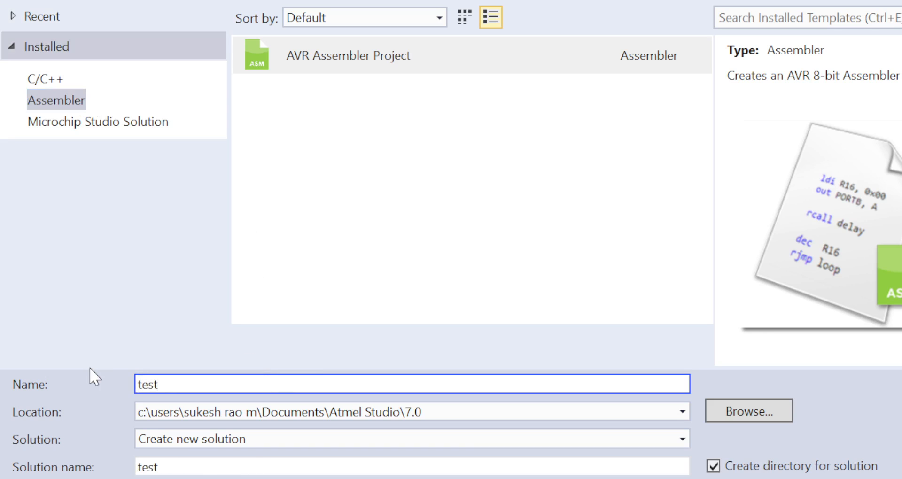
type("_file")
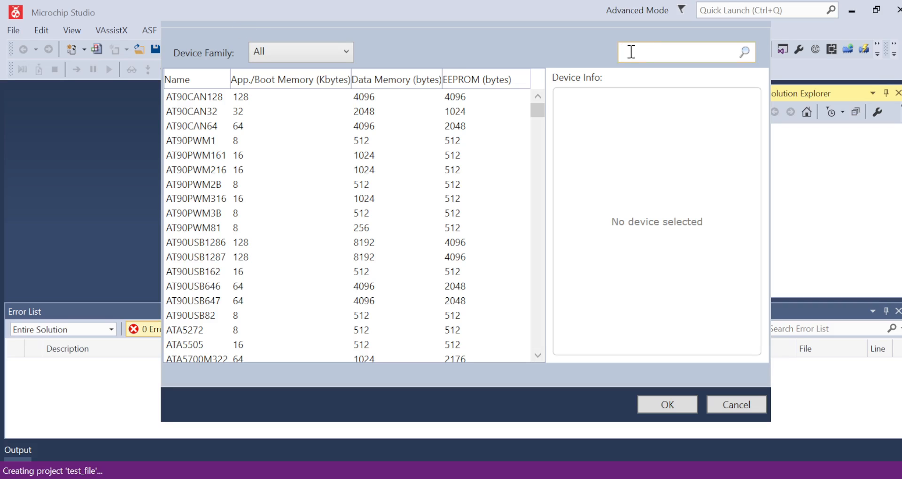
Search the device list for atmega328 and create the project for the ATmega328P
type("atme")
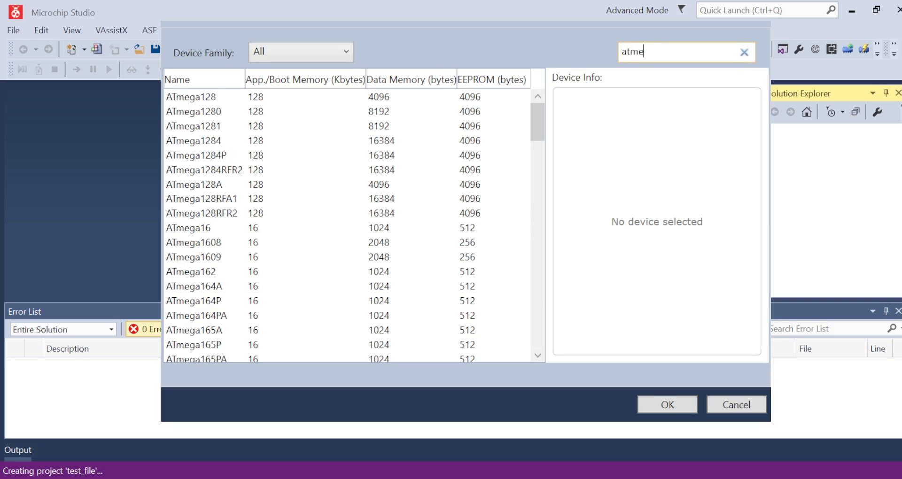
type("ga328")
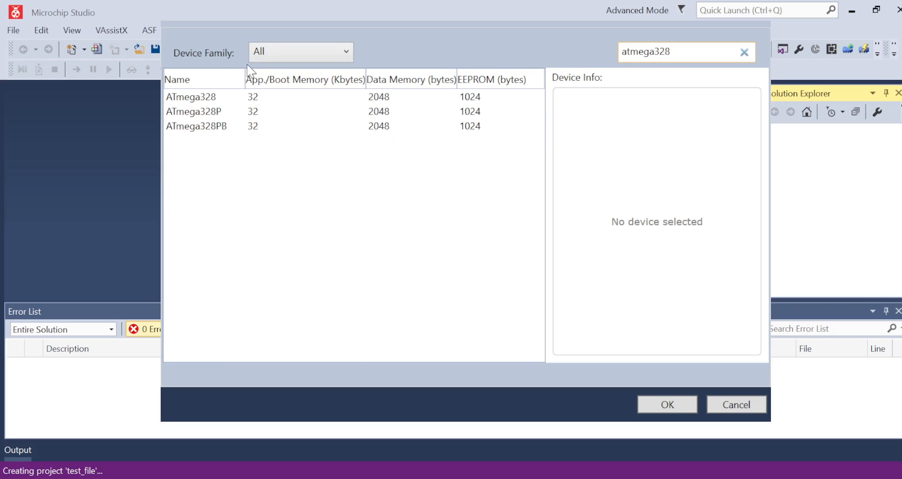
left_click(220, 115)
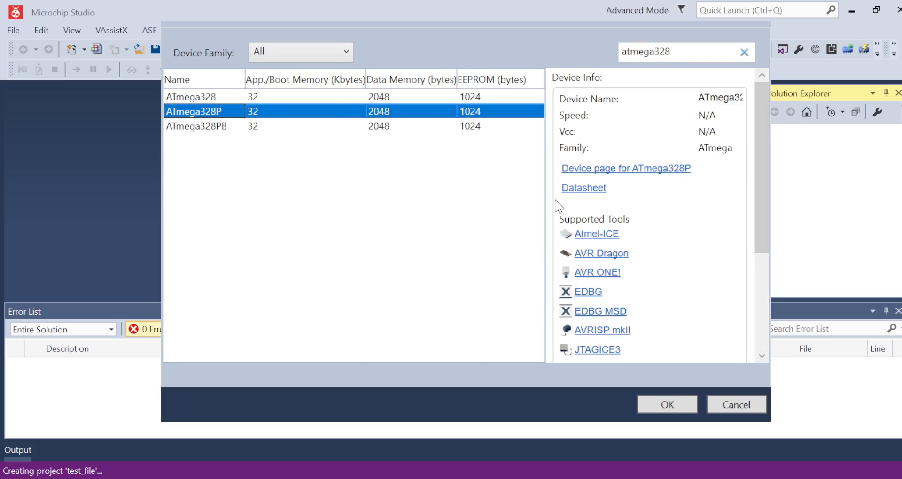
left_click(686, 405)
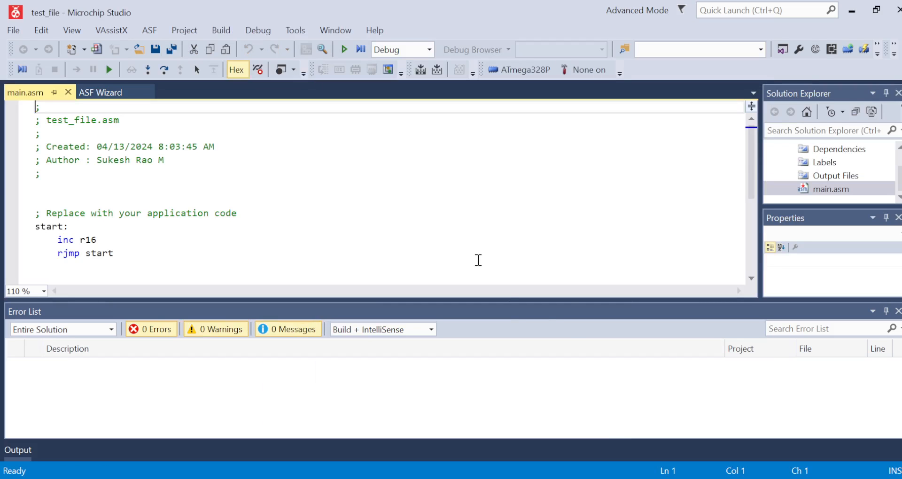
Add the instruction LDI R16,0X25 directly after the start label in main.asm
left_click(338, 196)
scroll(338, 196, "down", 2)
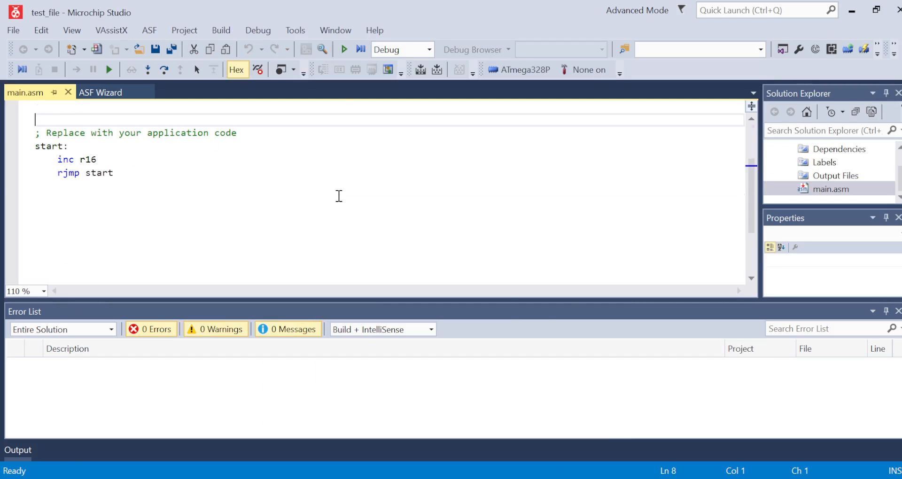
scroll(339, 196, "up", 2)
left_click(107, 227)
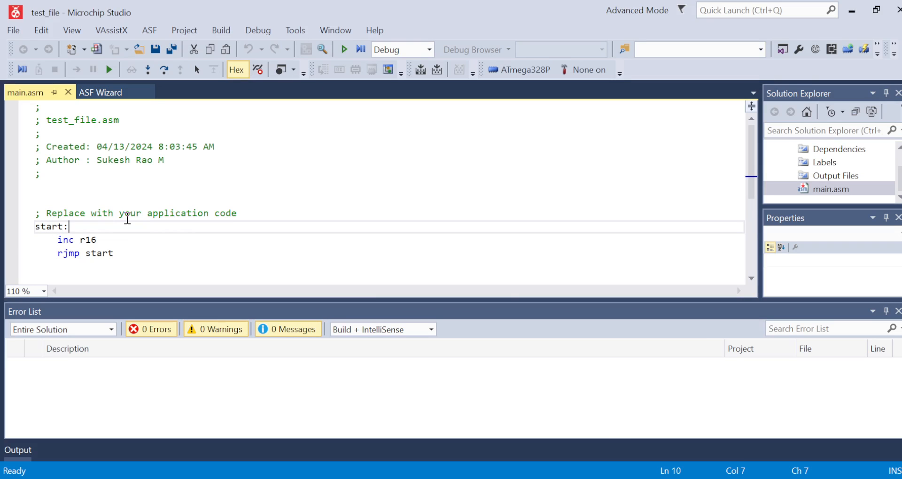
key("Return")
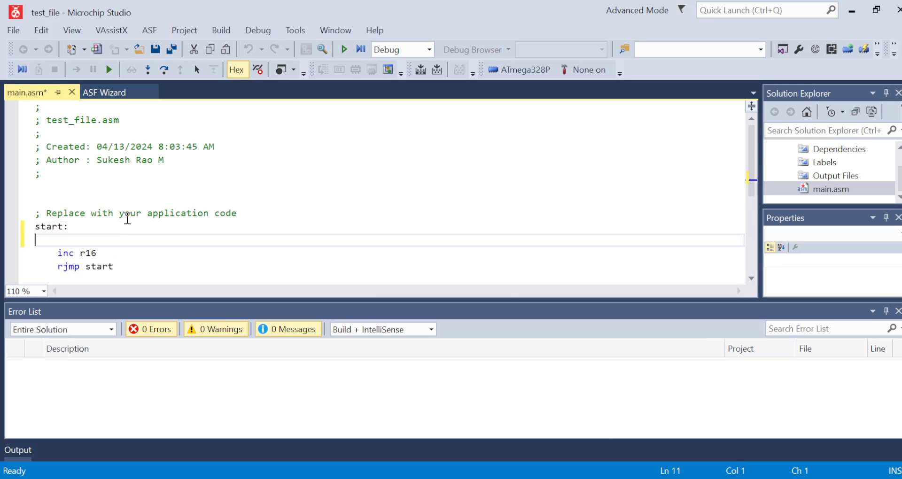
left_click(76, 228)
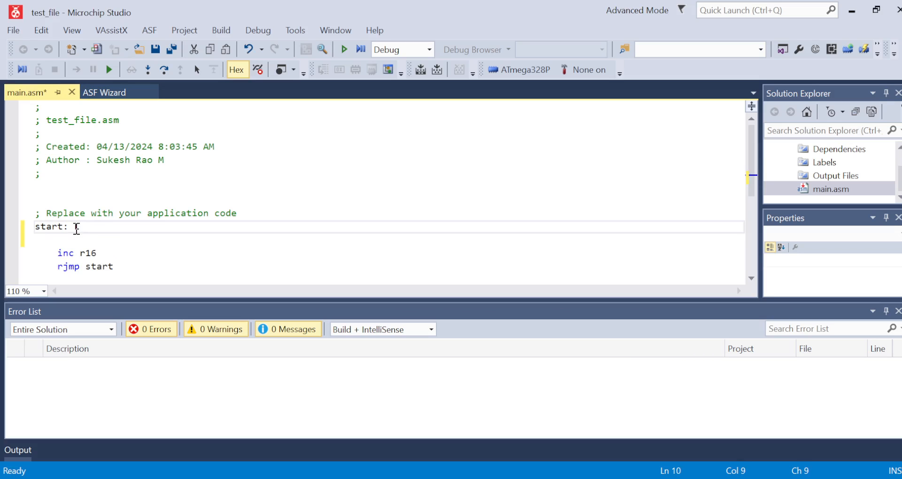
type("LDI R16,0X25")
key("Return")
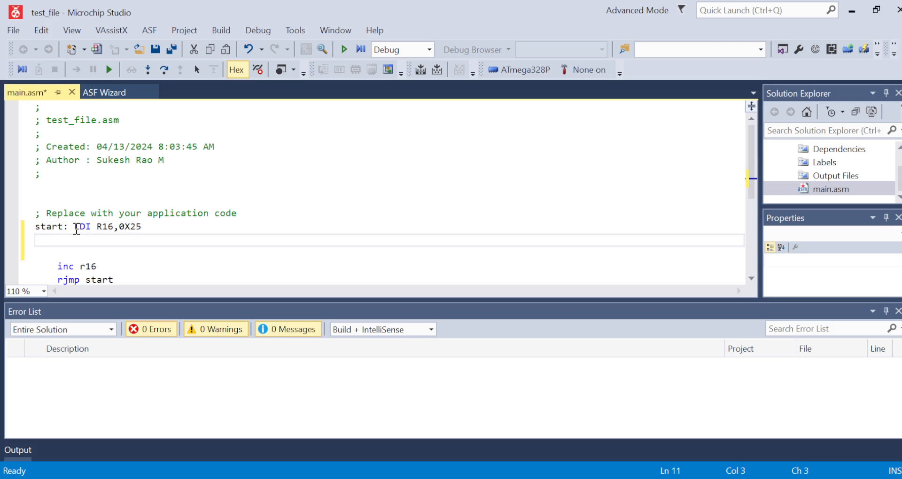
Add the instruction STS 0X200,R16 on the line below the LDI instruction
key("BackSpace")
type("sts")
key("BackSpace")
key("BackSpace")
key("BackSpace")
type("STS 0X200,R16")
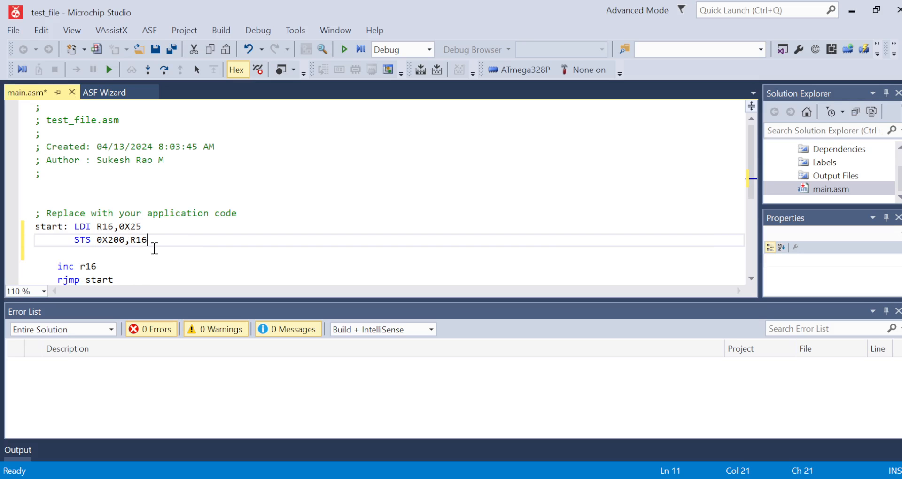
Delete the inc r16 instruction and pull the rjmp instruction up into its line
left_click(89, 254)
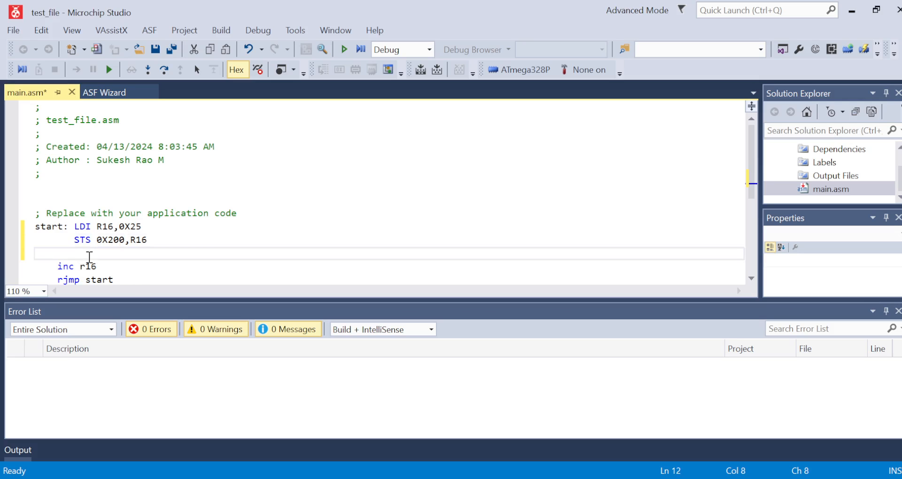
left_click_drag(97, 268, 58, 266)
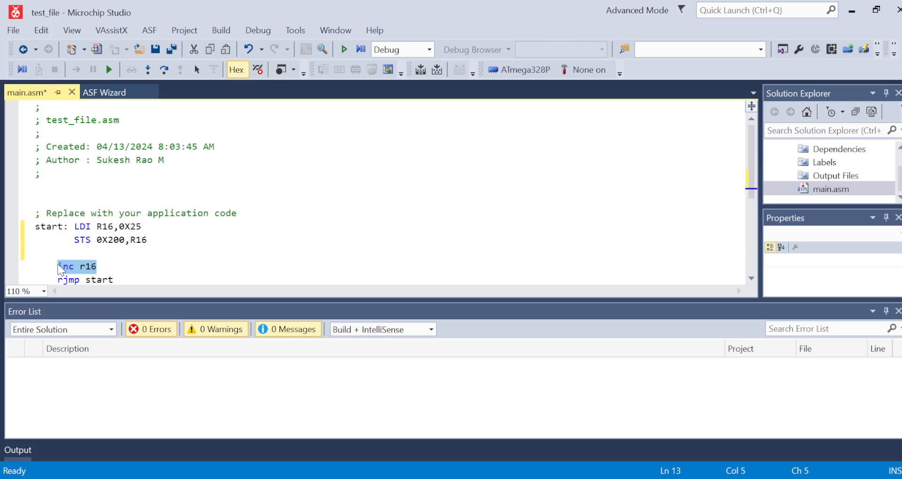
key("BackSpace")
key("Delete")
key("Delete")
key("Delete")
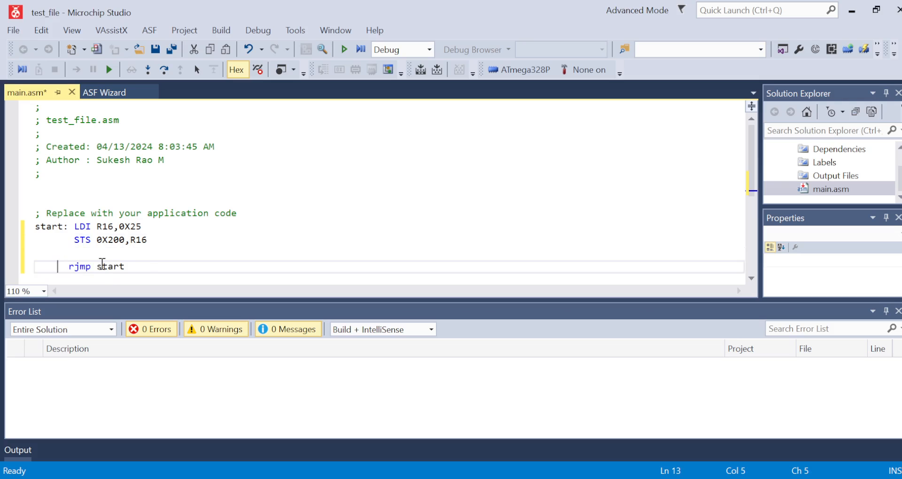
Change the rjmp instruction's target to WAIT
left_click(145, 269)
key("BackSpace")
key("BackSpace")
key("BackSpace")
key("BackSpace")
key("BackSpace")
type("WAIT")
Put the label WAIT: before the rjmp instruction and remove the excess spaces between them
left_click(36, 266)
type("WAIT")
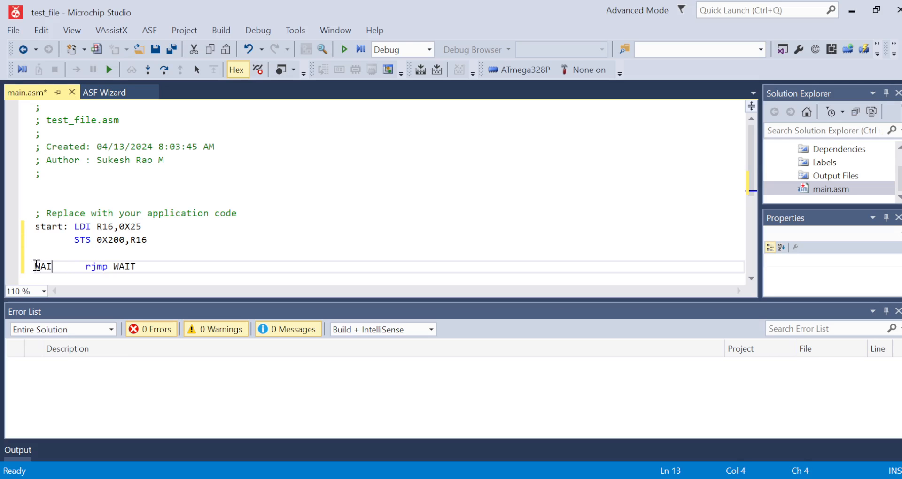
type(":")
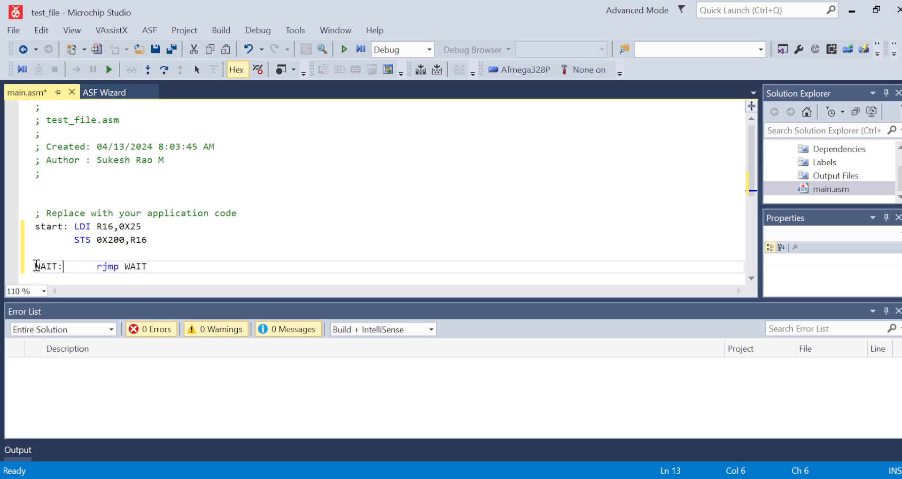
key("Delete")
key("Delete")
key("Delete")
key("Delete")
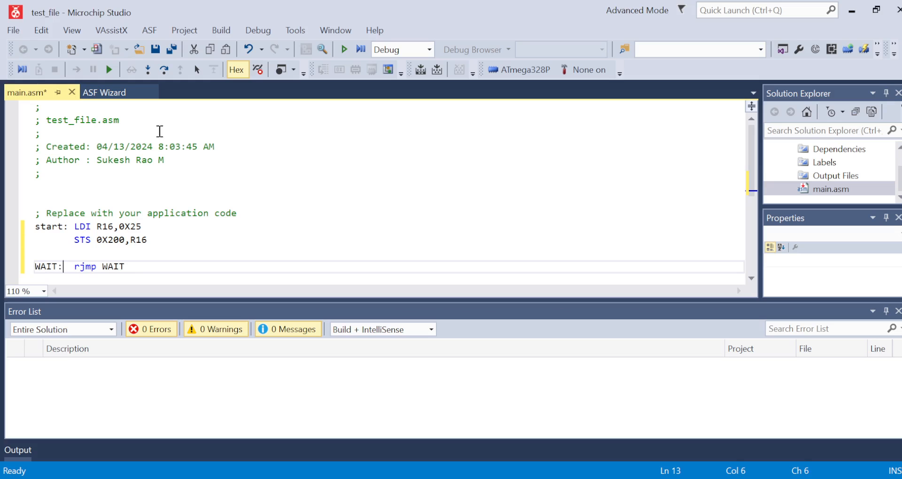
Build the test_file project and enlarge the output area to check the build result
left_click(162, 174)
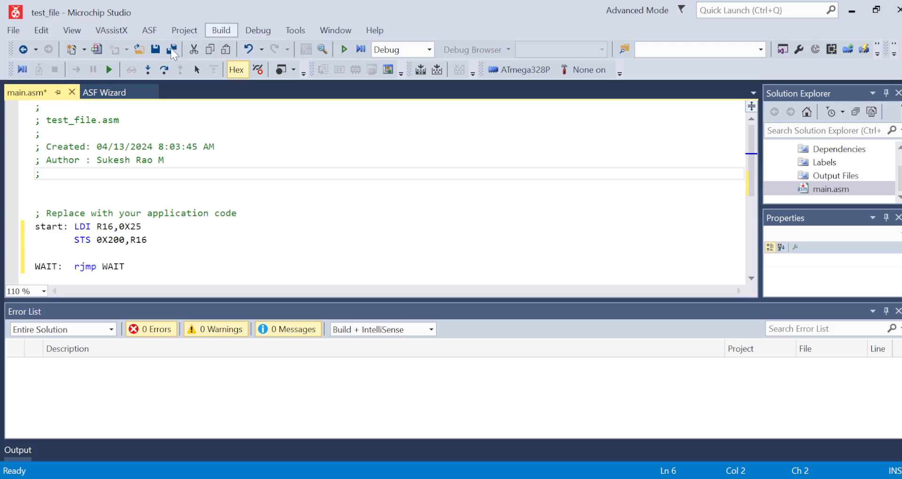
key("F7")
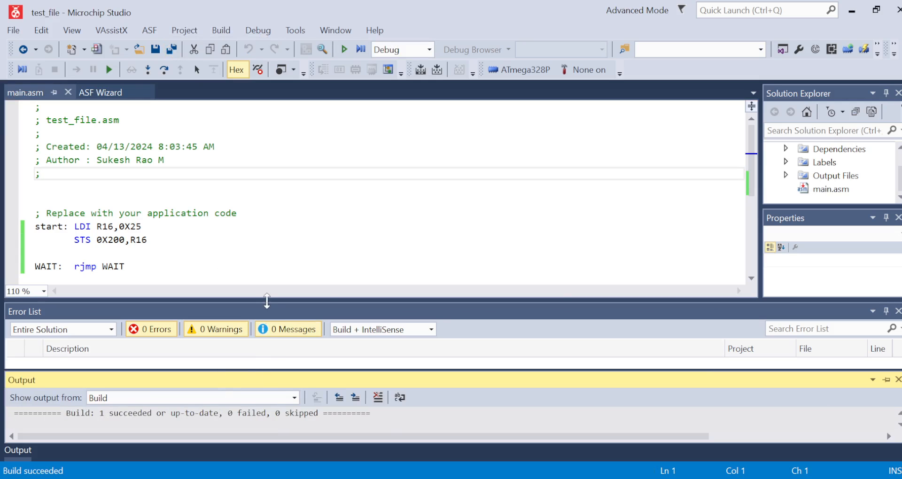
left_click_drag(267, 370, 295, 330)
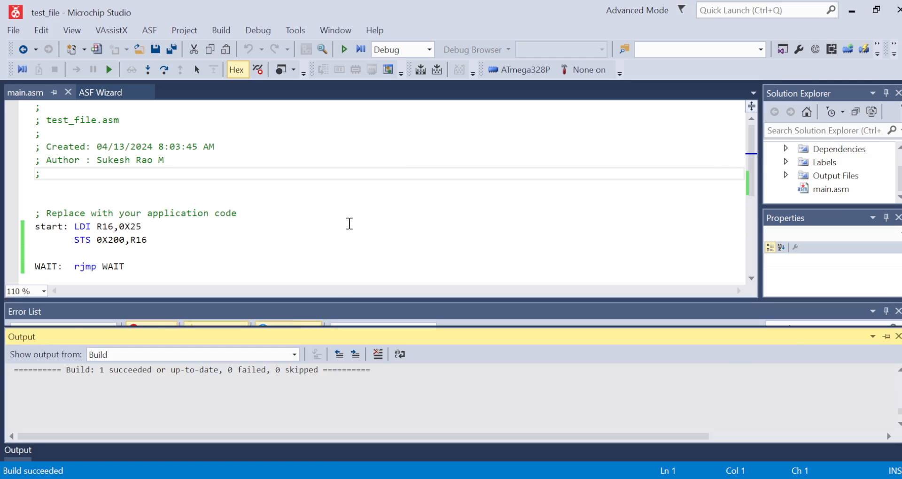
left_click(350, 224)
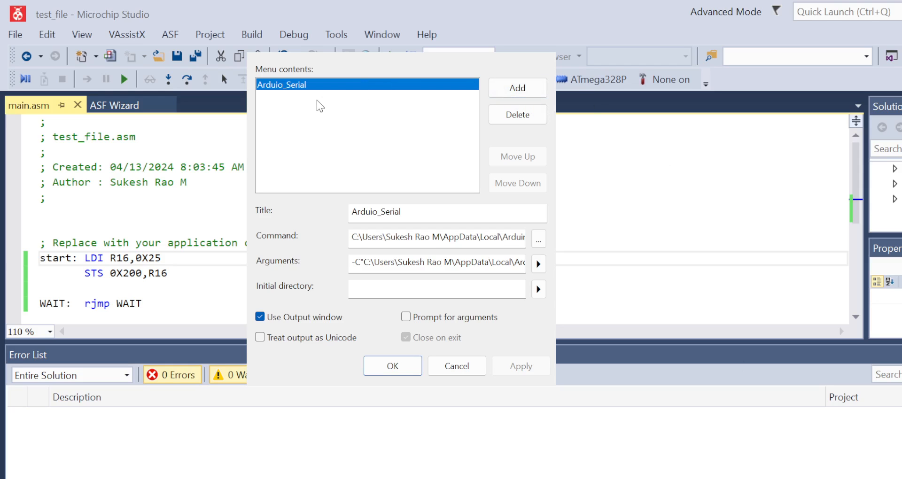
Add a new external tool and title it Arduio_UNO
left_click(513, 88)
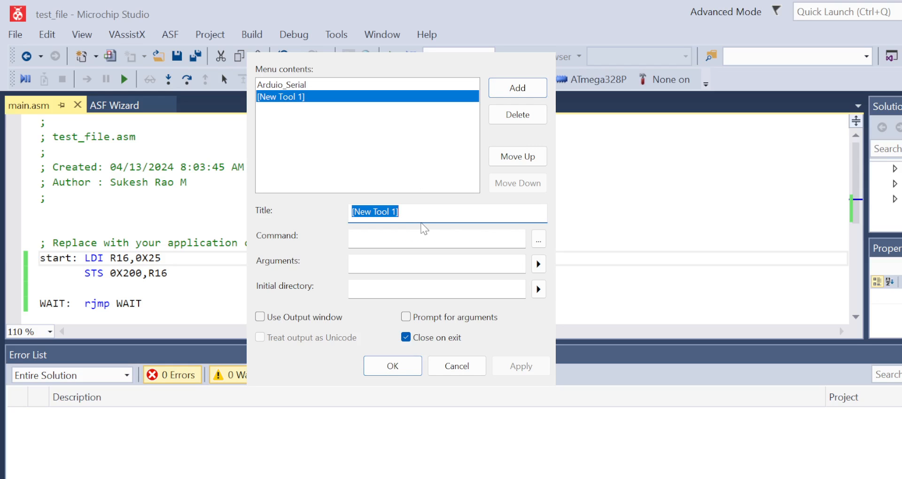
type("a")
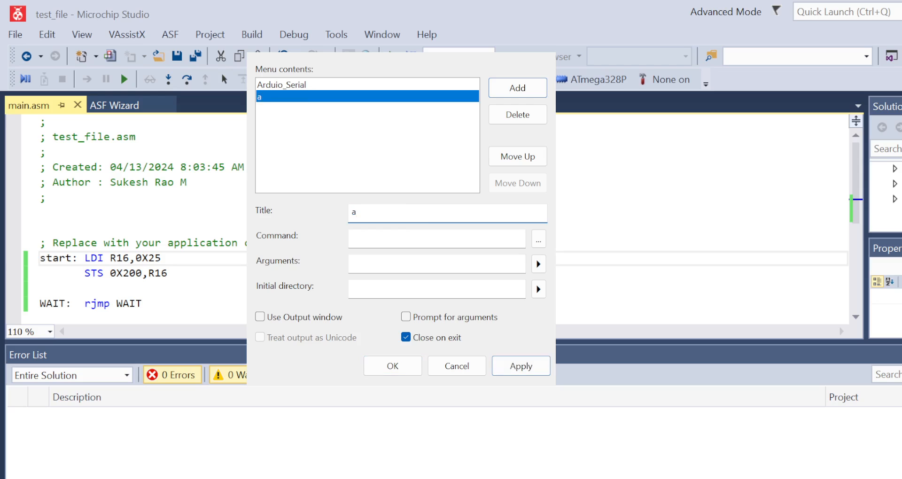
key("BackSpace")
type("Arduio_UNO")
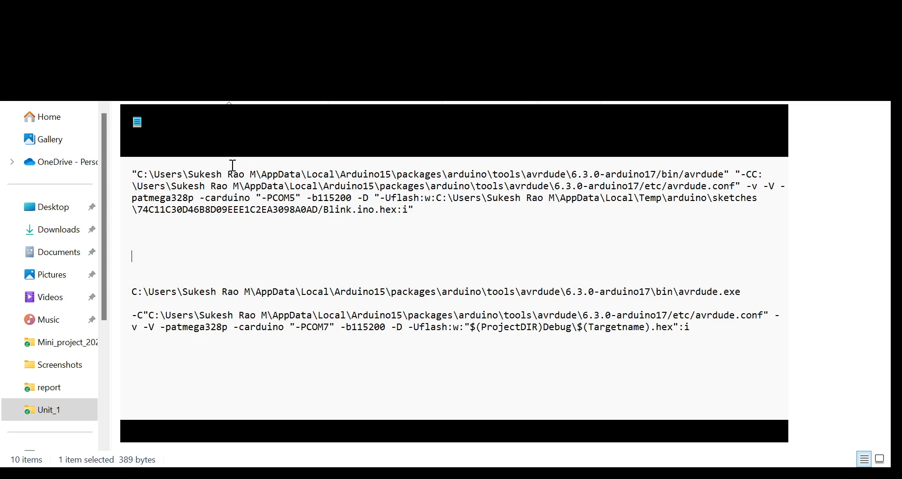
Examine the avrdude executable path and the start of the -C option in the saved upload command
left_click_drag(137, 174, 726, 179)
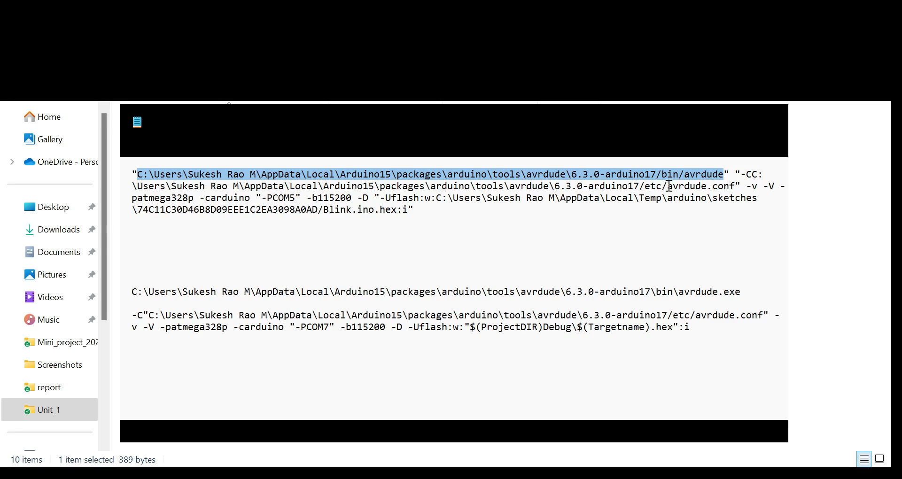
left_click(742, 176)
left_click_drag(742, 176, 746, 177)
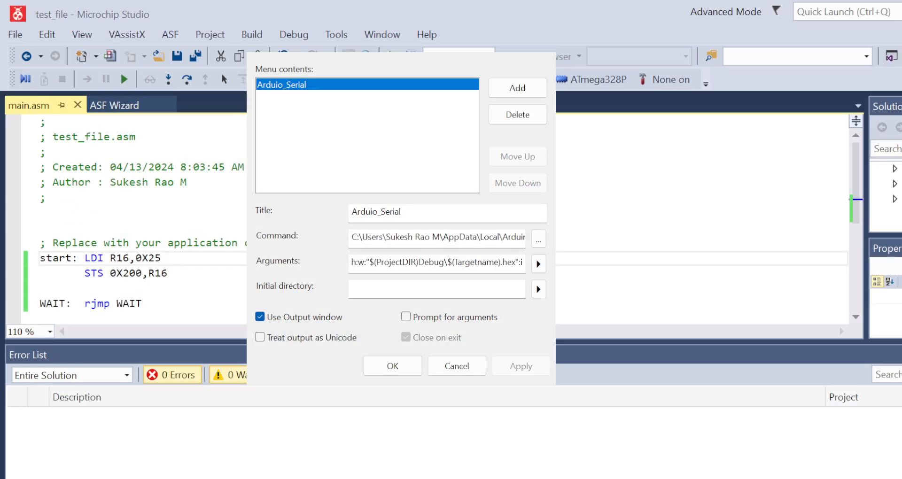
In Microchip Studio, add an external tool titled Arduino_UNO with the copied avrdude.exe path from 6.3.0-arduino17\bin as its command
left_click(516, 91)
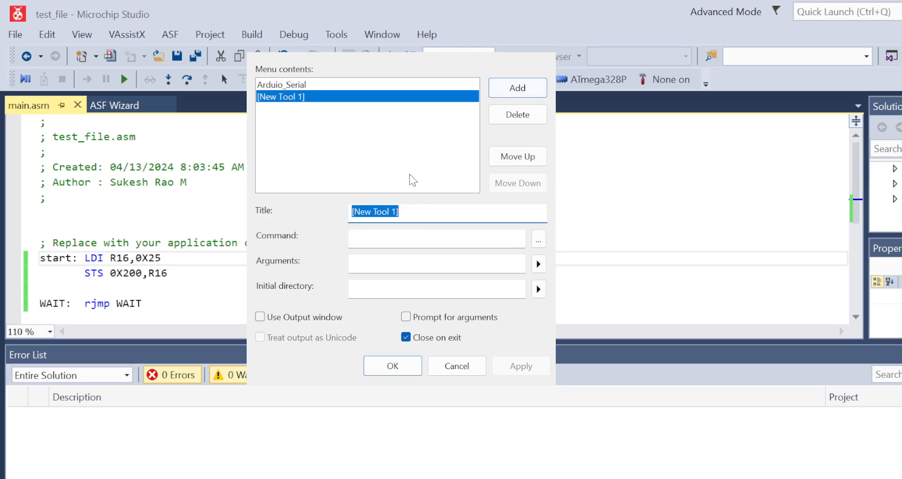
type("Arduino")
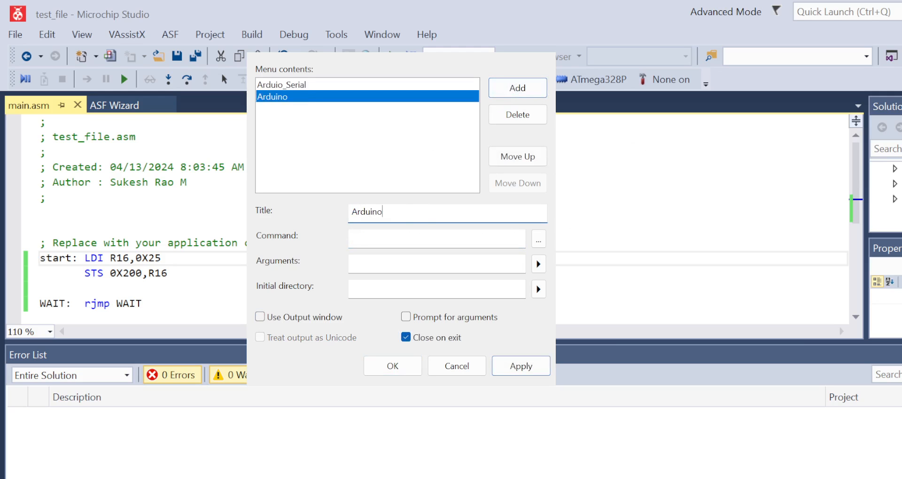
type("_UNO")
left_click(426, 237)
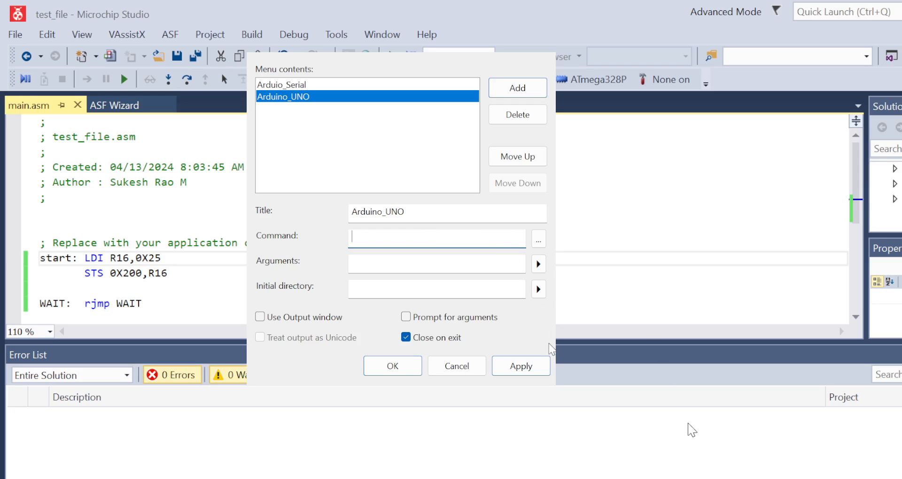
key("ctrl+v")
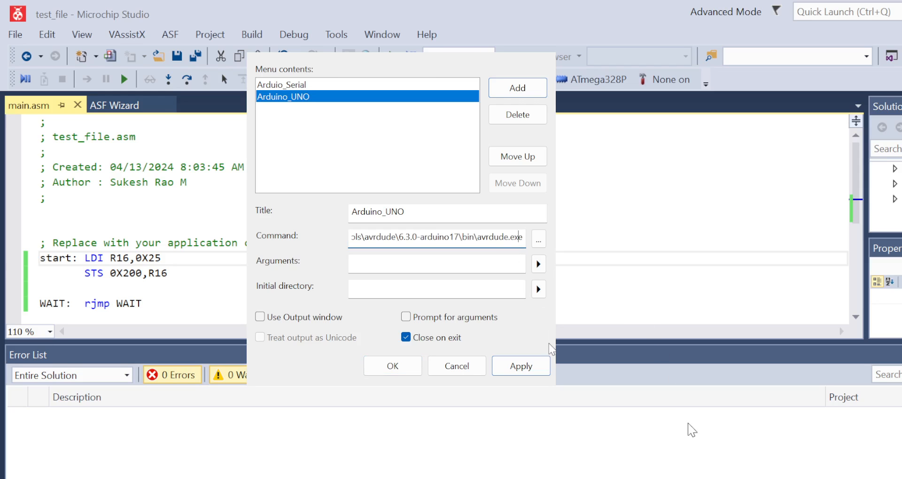
Read through the full avrdude.exe path in the Arduino_UNO tool's command
key("Left")
key("Left")
key("Left")
key("Left")
key("Left")
key("Left")
key("Left")
key("Left")
key("Left")
key("Left")
key("Left")
key("Left")
key("Left")
key("Left")
key("Left")
key("Left")
key("Left")
key("Left")
key("Left")
key("Left")
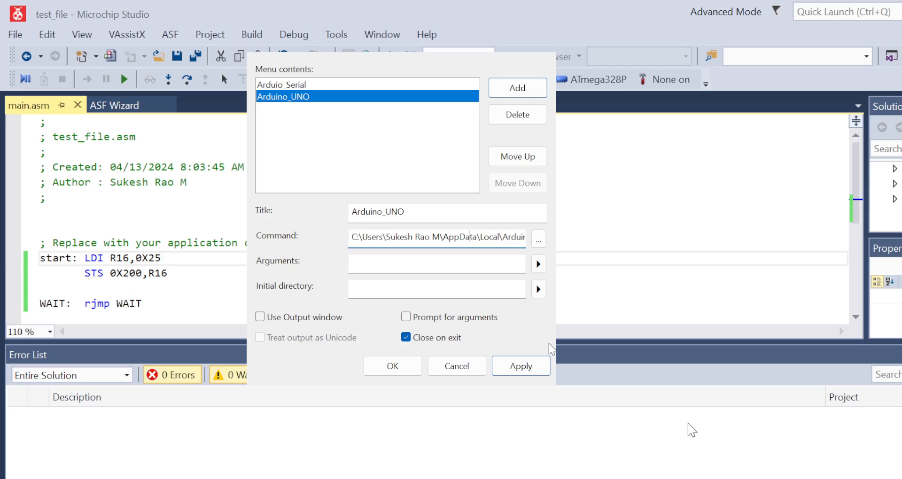
key("Right")
key("Right")
key("Right")
key("Right")
key("Right")
key("Right")
key("Right")
key("Right")
key("Right")
key("Right")
key("Right")
key("Right")
key("Right")
key("Right")
key("Right")
key("Right")
key("Right")
key("Right")
key("Right")
key("Right")
key("Right")
key("Right")
key("Right")
key("Right")
key("Right")
key("Right")
key("Right")
key("Right")
key("Right")
key("Right")
key("Right")
key("Right")
key("Right")
key("Right")
key("Right")
key("Right")
key("Right")
key("Right")
key("Right")
key("Right")
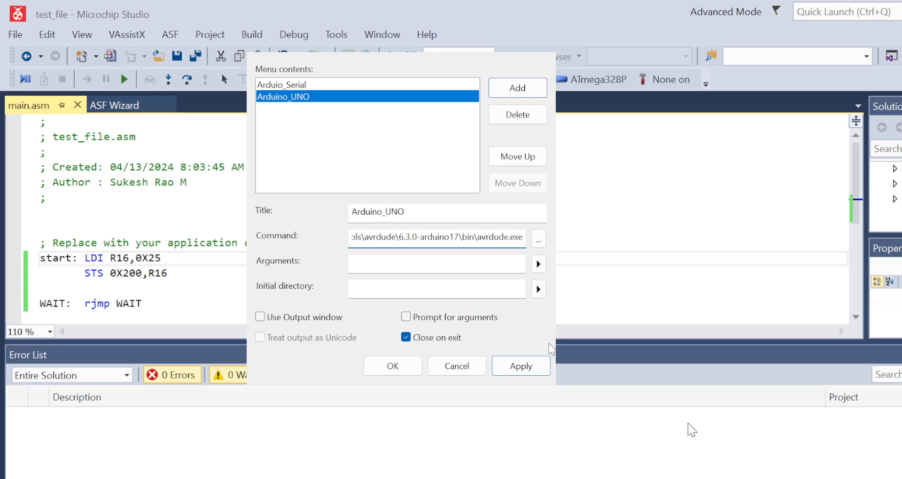
Switch to the text file with the upload commands and append .exe to the first command's avrdude path
key("alt+Tab")
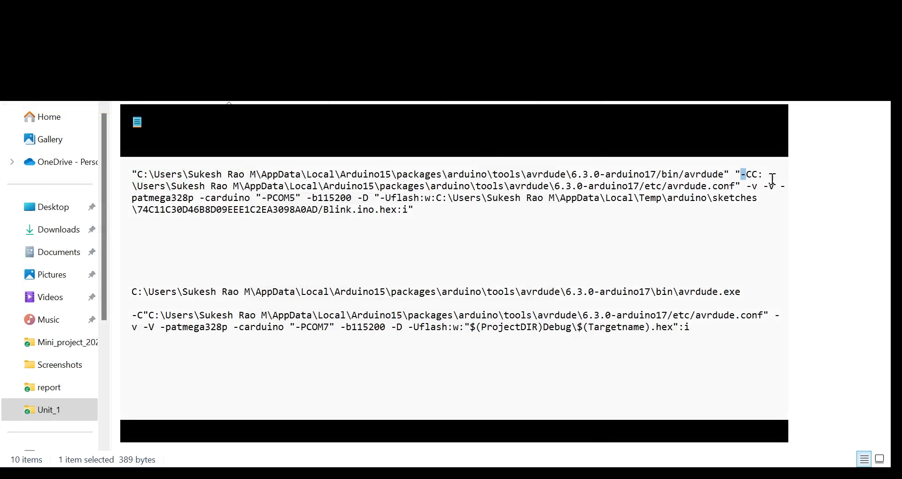
left_click_drag(728, 178, 134, 162)
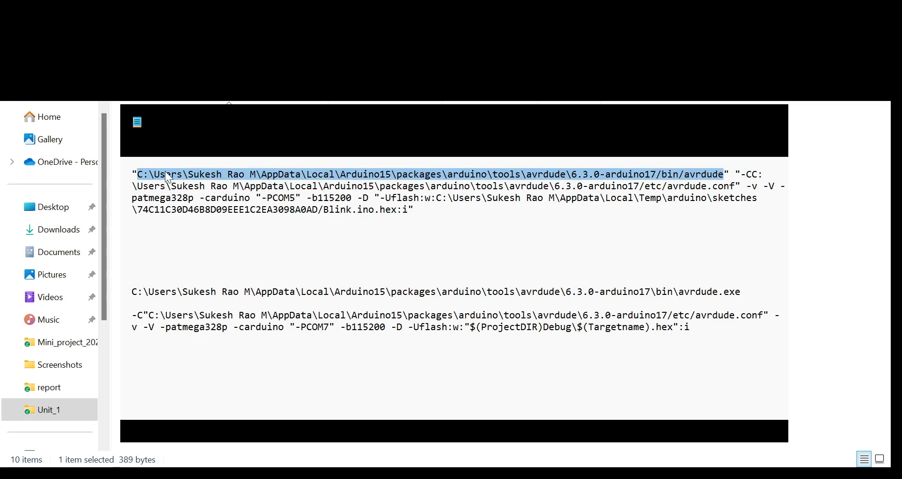
left_click(726, 174)
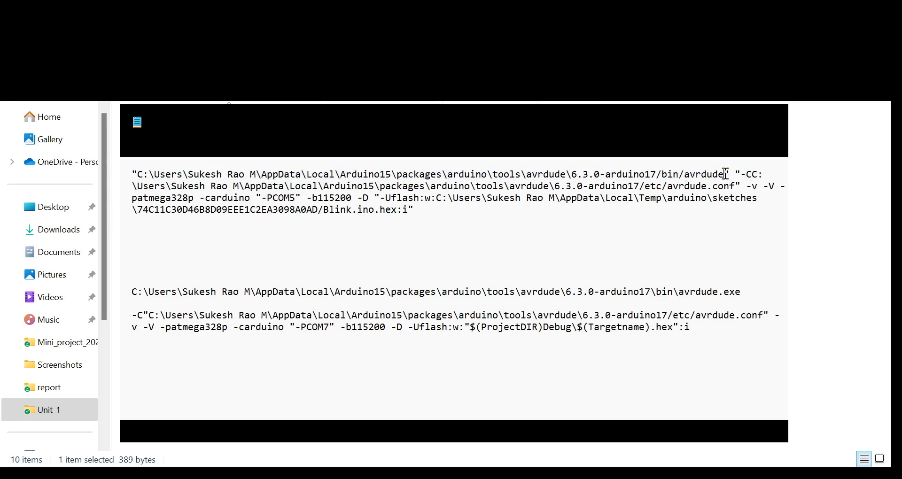
type(".exe")
Put the first command's -C options on their own line and move the opening quote to just after -C
left_click(756, 176)
key("Return")
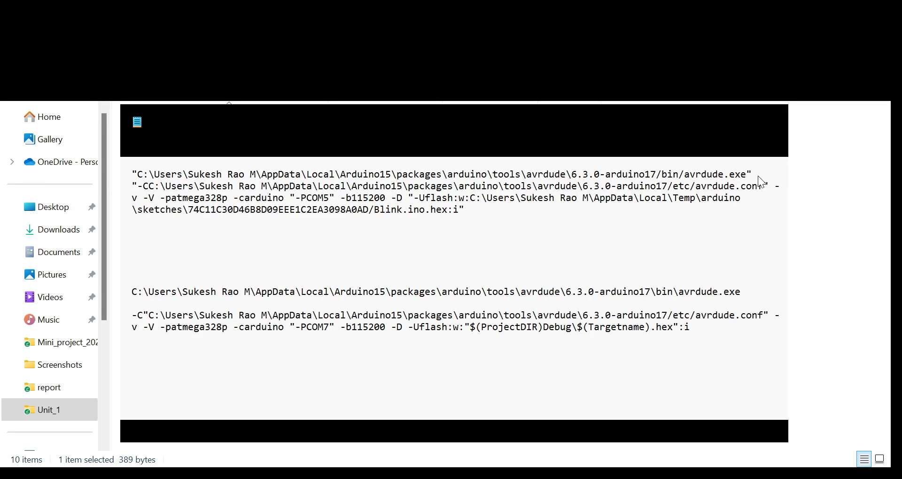
key("Delete")
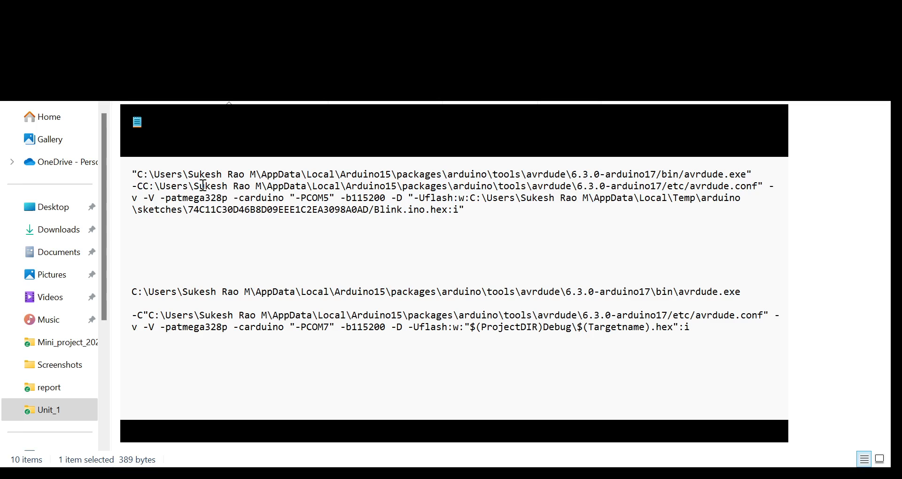
type("\"")
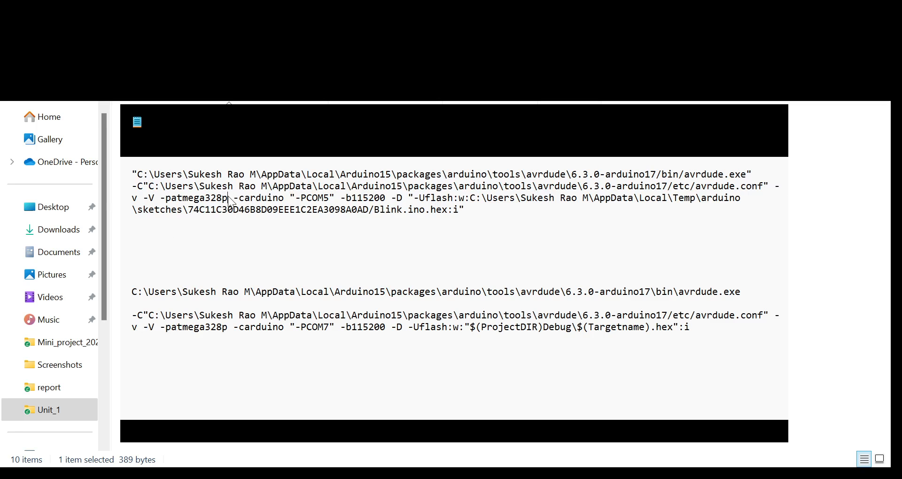
Examine the first command's chip, programmer, COM port, baud rate, -D and -Uflash options
left_click_drag(228, 197, 239, 198)
left_click(294, 197)
left_click(328, 198)
left_click_drag(364, 200, 382, 197)
left_click(399, 197)
left_click(418, 198)
left_click_drag(428, 197, 480, 197)
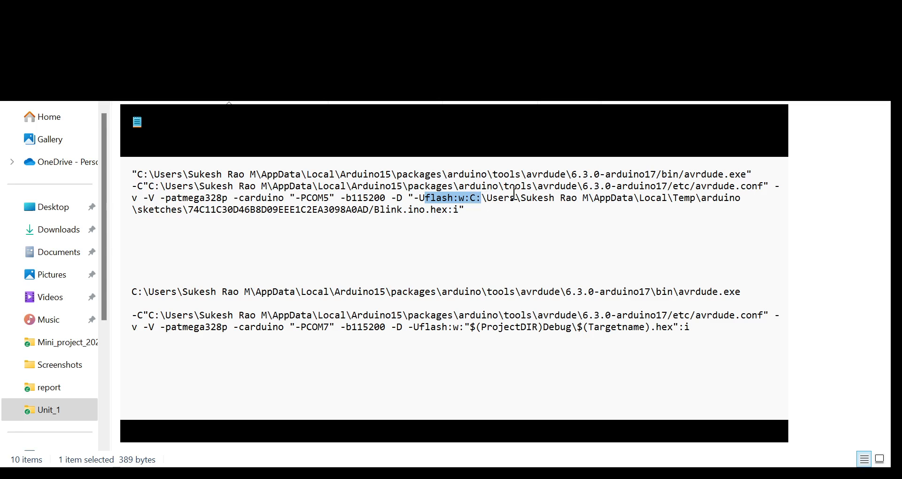
left_click(477, 198)
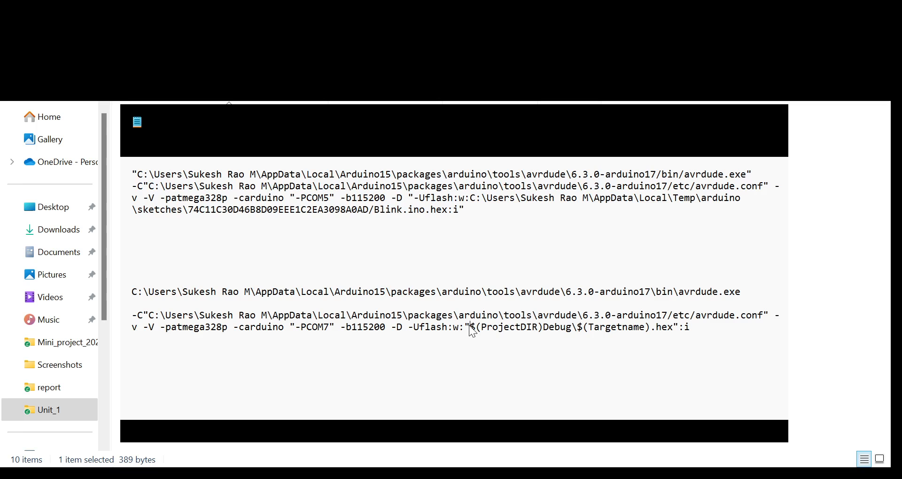
Examine the reference command's options and its project hex path, $(ProjectDIR)Debug\$(Targetname).hex
left_click_drag(467, 327, 672, 325)
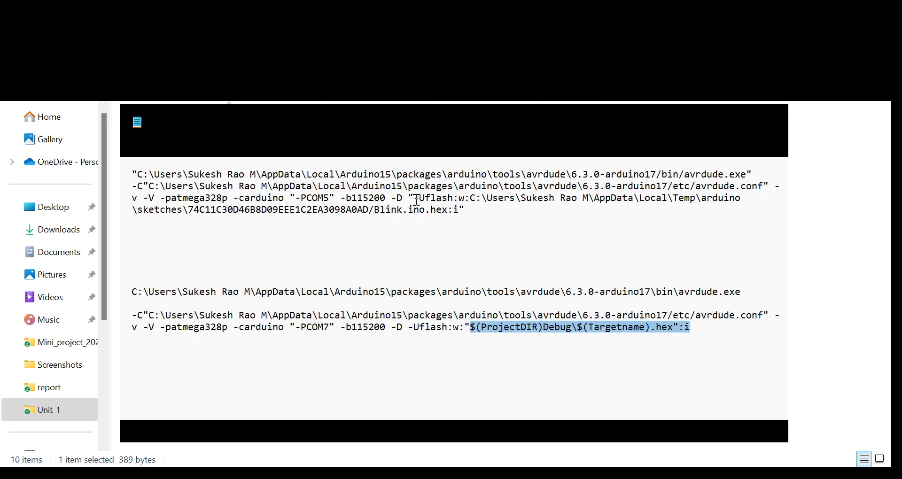
key("ctrl+plus")
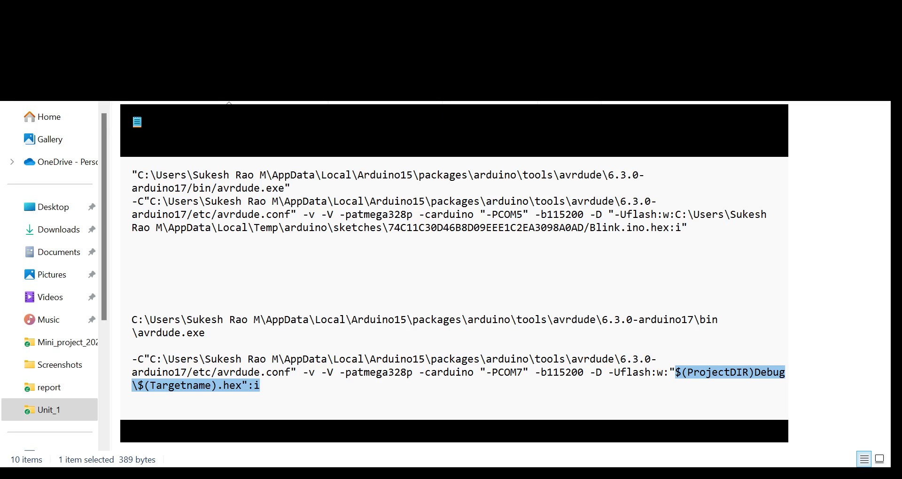
left_click(363, 333)
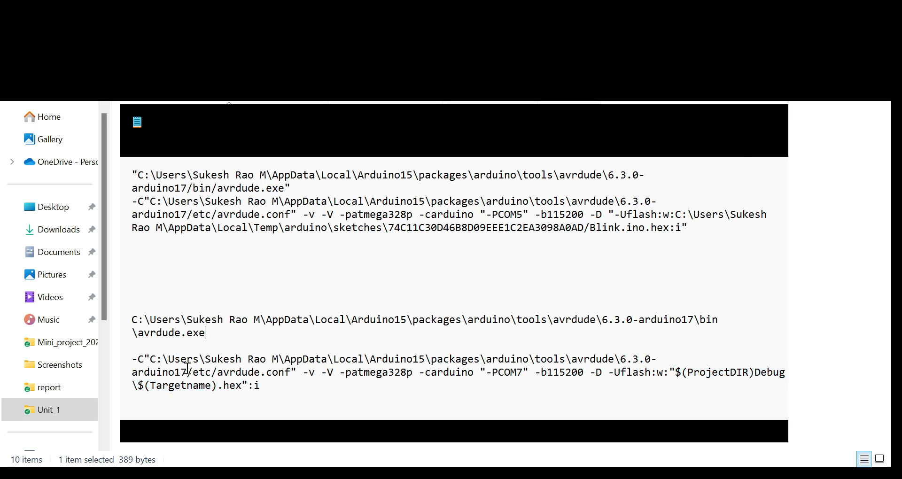
left_click(133, 359)
left_click_drag(133, 360, 153, 373)
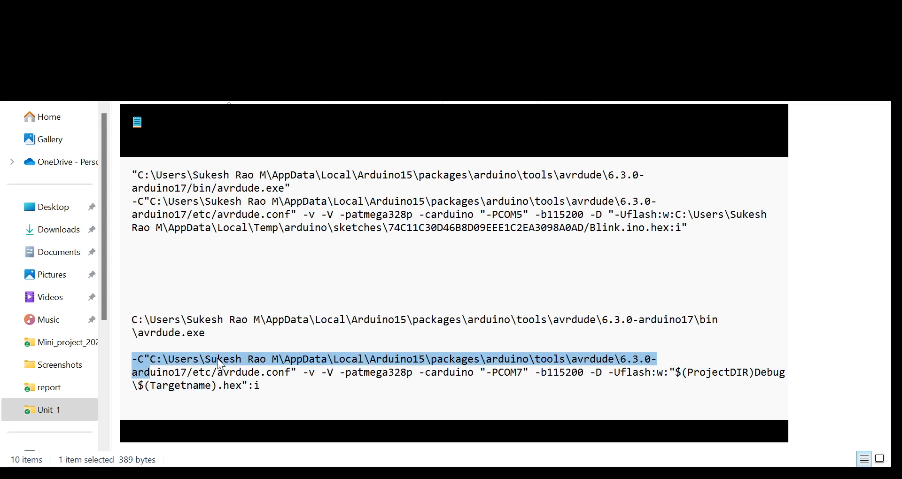
left_click(627, 383)
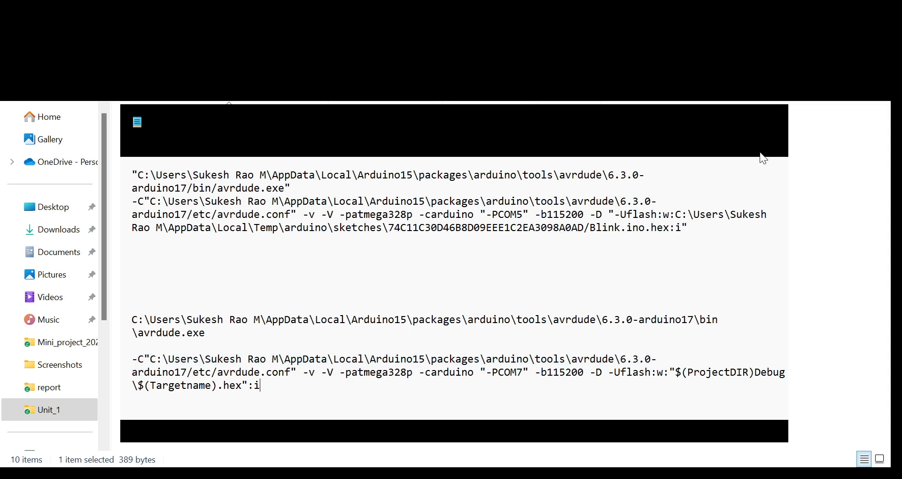
Replace the first command's Blink.ino.hex path after -Uflash: with w:"$(ProjectDIR)Debug\$(Targetname).hex":i copied from the reference command
scroll(650, 314, "down", 5)
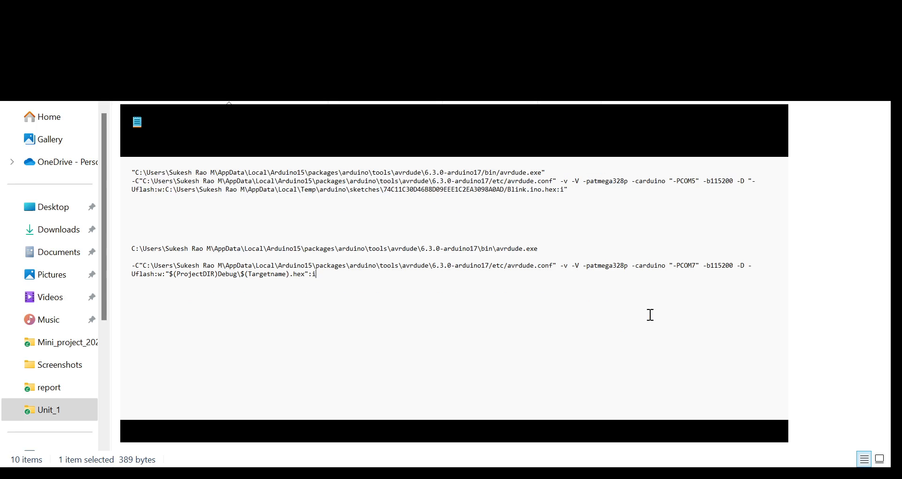
scroll(504, 270, "up", 2)
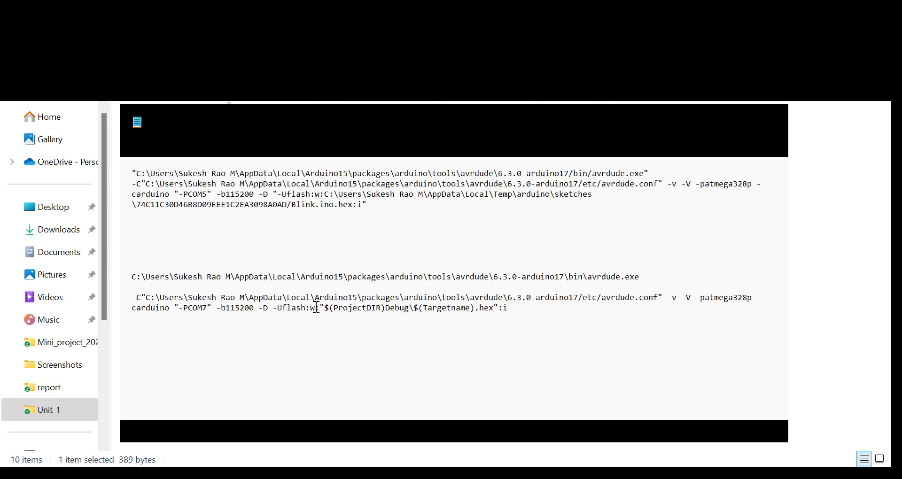
left_click_drag(310, 308, 515, 310)
key("ctrl+c")
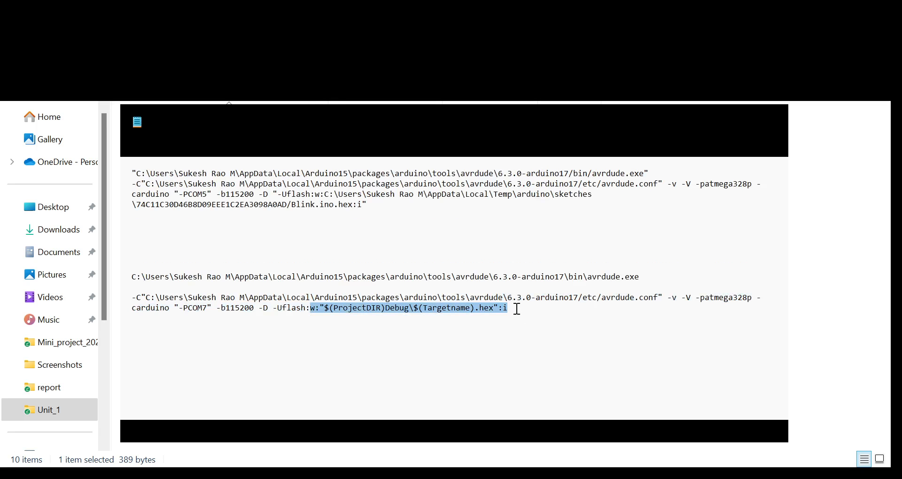
left_click(365, 206)
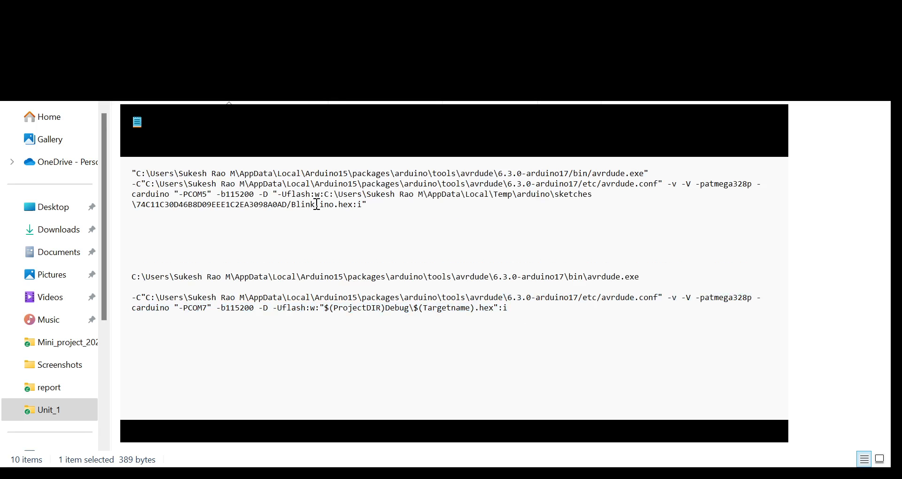
scroll(317, 205, "up", 3, "ctrl")
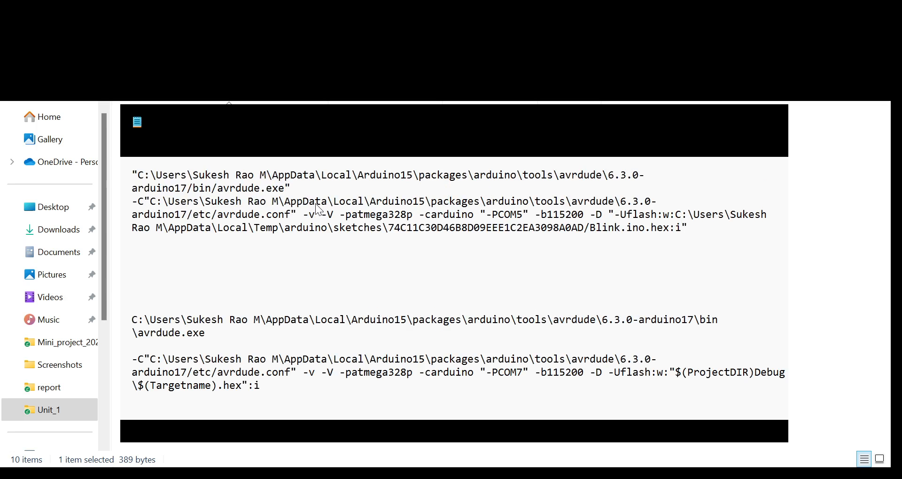
scroll(316, 205, "up", 1, "ctrl")
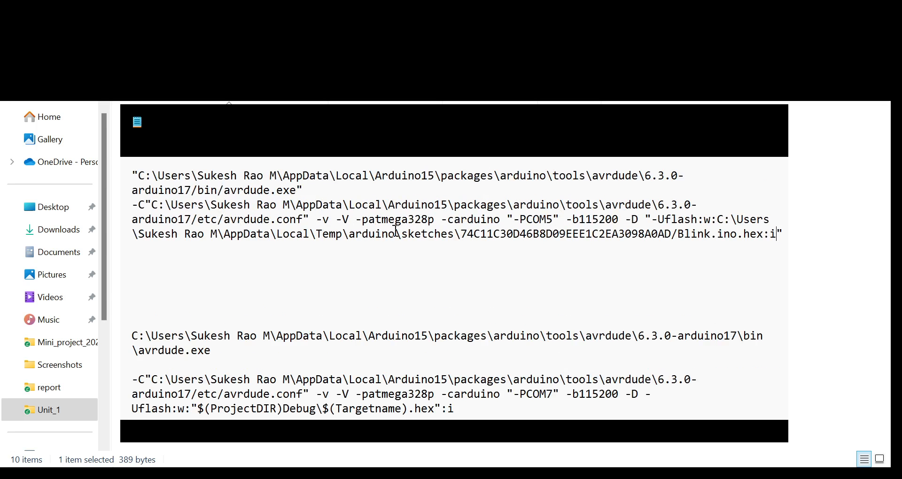
scroll(394, 230, "down", 1, "ctrl")
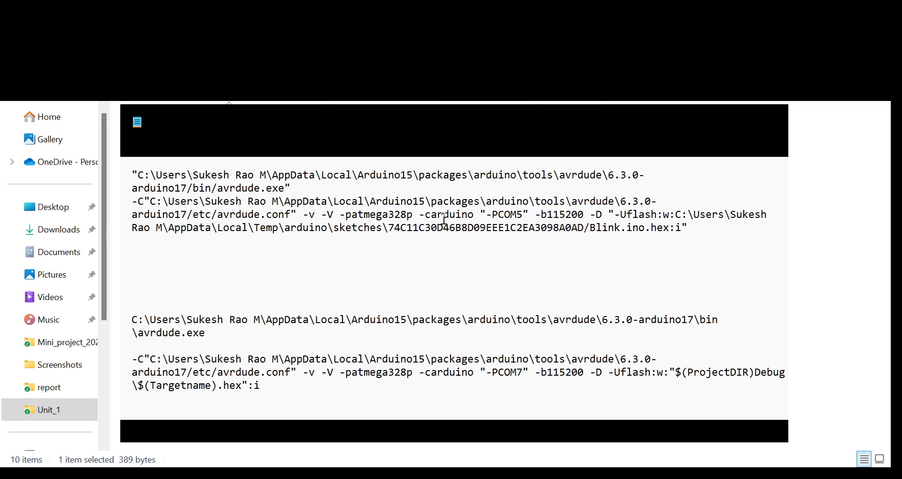
left_click(187, 228)
left_click_drag(669, 215, 714, 245)
key("BackSpace")
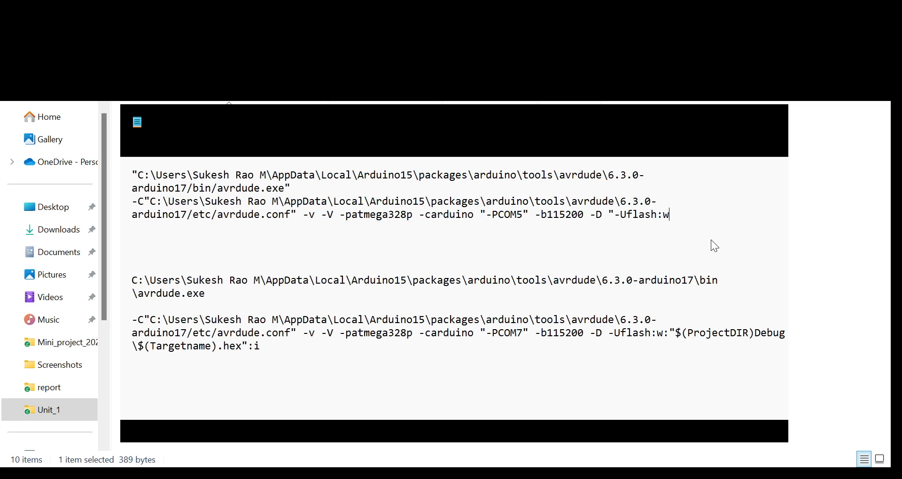
key("BackSpace")
key("ctrl+v")
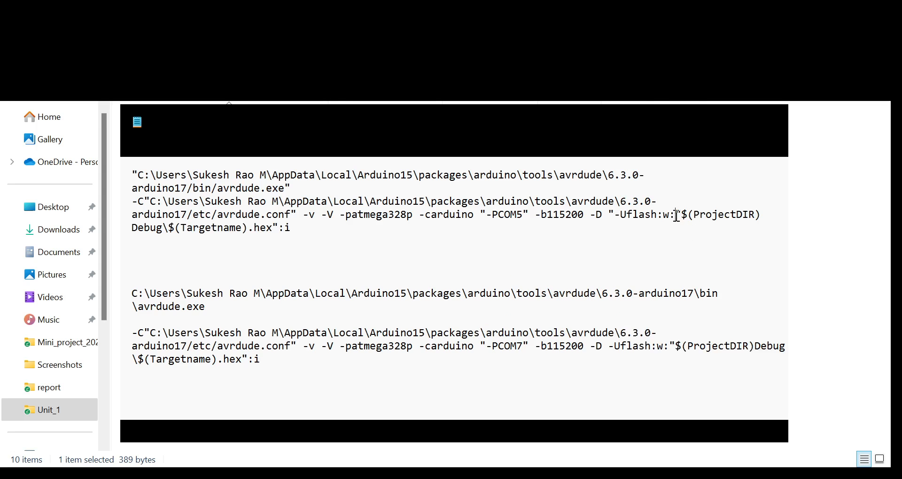
Copy the edited options from -C through :i and paste them as the Arduino_UNO tool's arguments in Microchip Studio
scroll(677, 216, "up", 2, "ctrl")
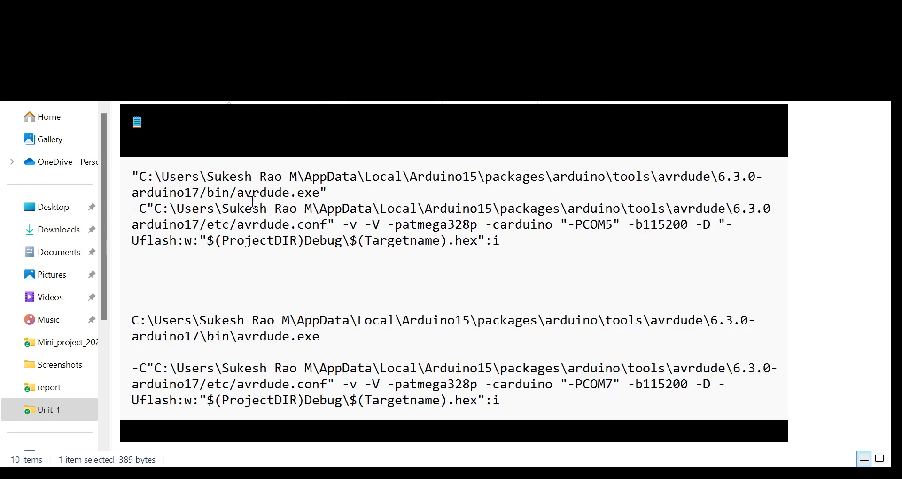
left_click(170, 251)
left_click_drag(199, 241, 500, 247)
left_click_drag(475, 239, 410, 239)
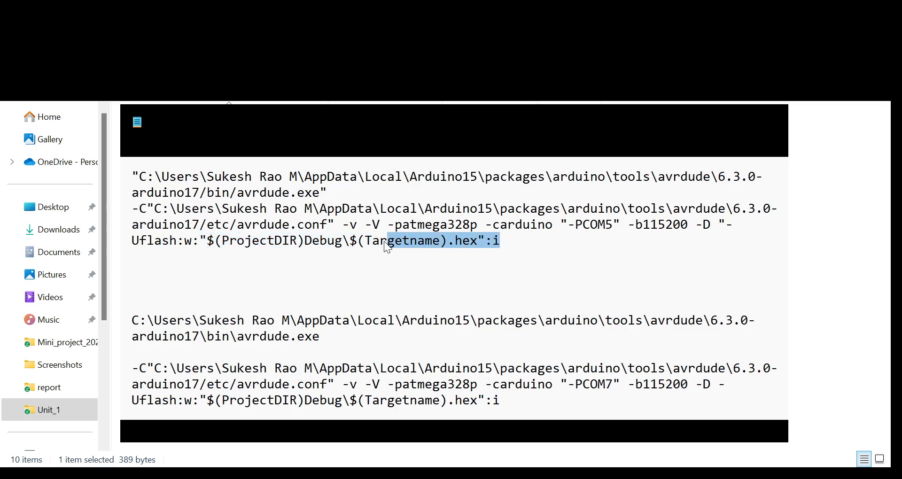
left_click_drag(321, 249, 143, 212)
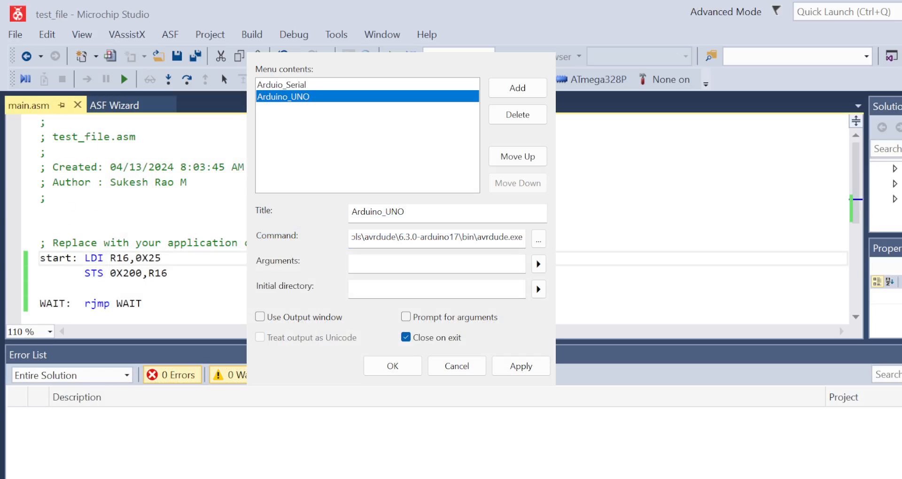
left_click(410, 271)
key("ctrl+v")
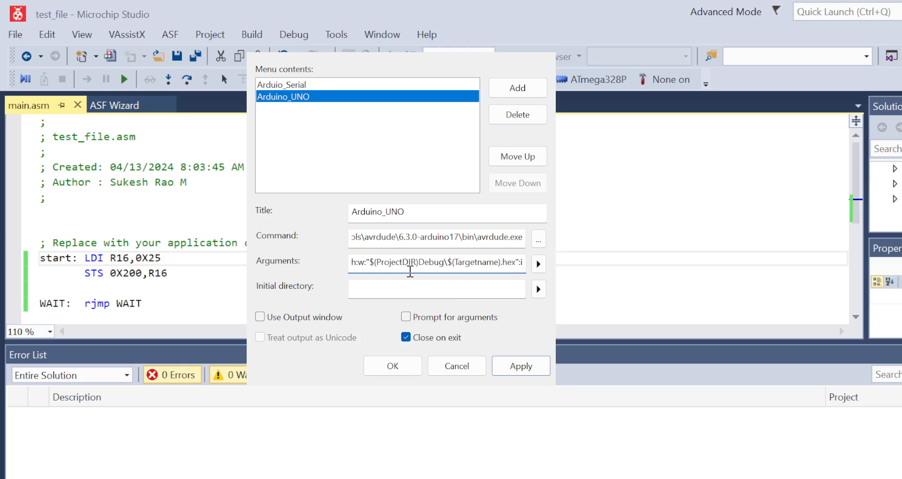
Review the Arduino_UNO tool's full arguments, from the hex file path back to the opening -C option
key("Left")
key("Left")
key("Left")
key("Left")
key("Left")
key("Left")
key("Left")
key("Left")
key("Left")
key("Left")
key("Left")
key("Left")
key("Left")
key("Left")
key("Left")
key("Left")
key("Left")
key("Left")
key("Left")
key("Left")
key("Left")
key("Left")
key("Left")
key("Left")
key("Left")
key("Left")
key("Left")
key("Left")
key("Left")
key("Left")
key("Left")
key("Left")
key("Left")
key("Left")
key("Left")
key("Left")
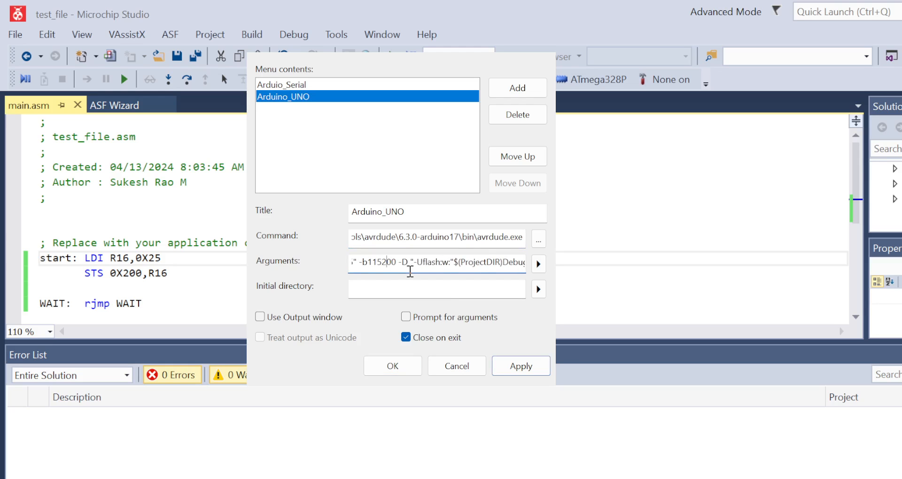
key("Left")
key("Left")
key("Left")
key("Left")
key("Left")
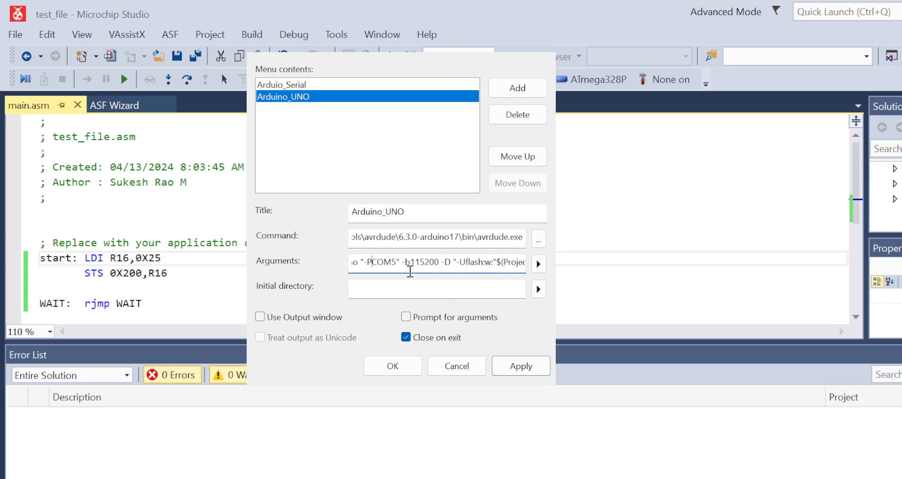
key("Left")
key("Left")
key("Left")
key("Left")
key("Left")
key("Left")
key("Left")
key("Left")
key("Left")
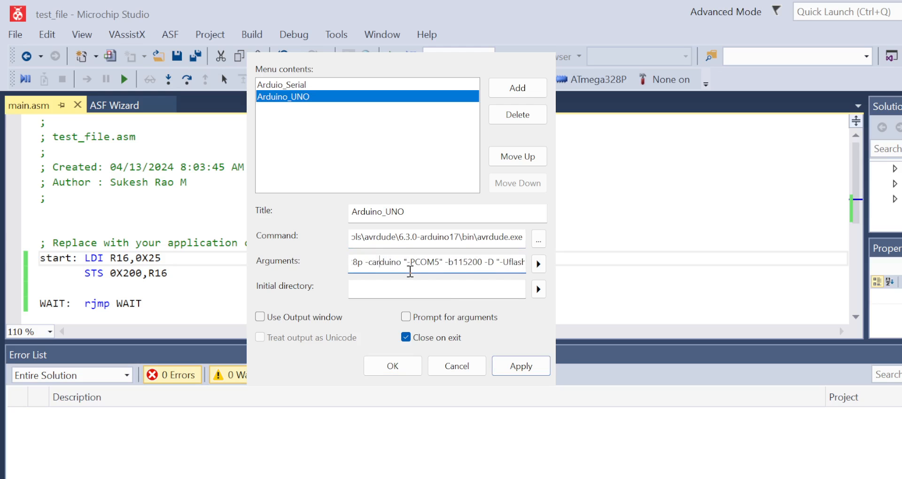
key("Left")
key("Left")
key("Left")
key("Left")
key("Left")
key("Left")
key("Left")
key("Left")
key("Left")
key("Left")
key("Left")
key("Left")
key("Left")
key("Left")
key("Left")
key("Left")
key("Left")
key("Left")
key("Left")
key("Left")
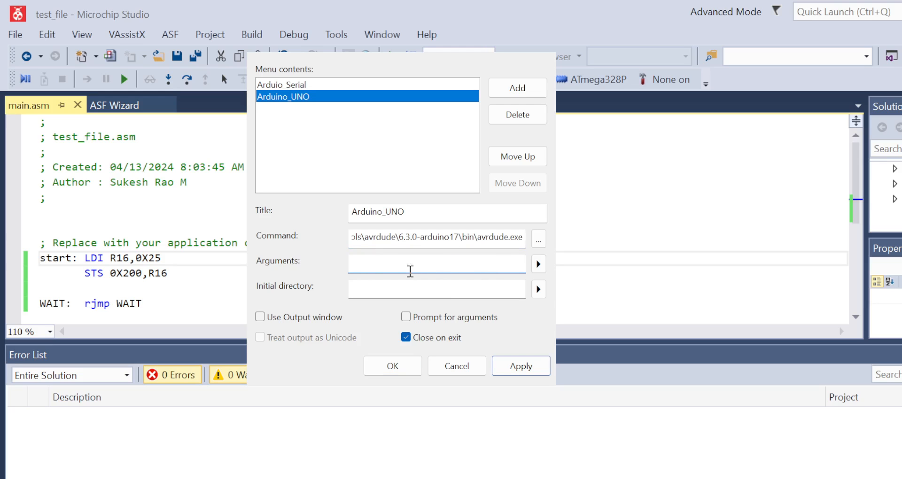
key("Left")
key("Left")
key("Left")
key("Left")
key("Left")
key("Left")
key("Left")
key("Left")
key("Left")
key("Left")
key("Left")
key("Left")
key("Left")
key("Left")
key("Left")
key("Left")
key("Left")
key("Left")
key("Left")
key("Left")
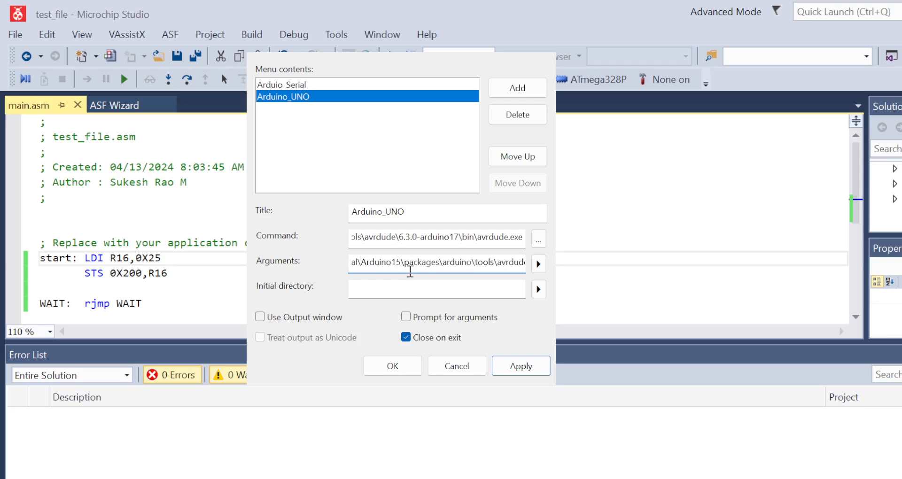
key("Left")
key("Left")
key("Left")
key("Left")
key("Left")
key("Left")
key("Left")
key("Left")
key("Left")
key("Left")
key("Left")
key("Left")
key("Left")
key("Left")
key("Left")
key("Left")
key("Left")
key("Left")
key("Left")
key("Left")
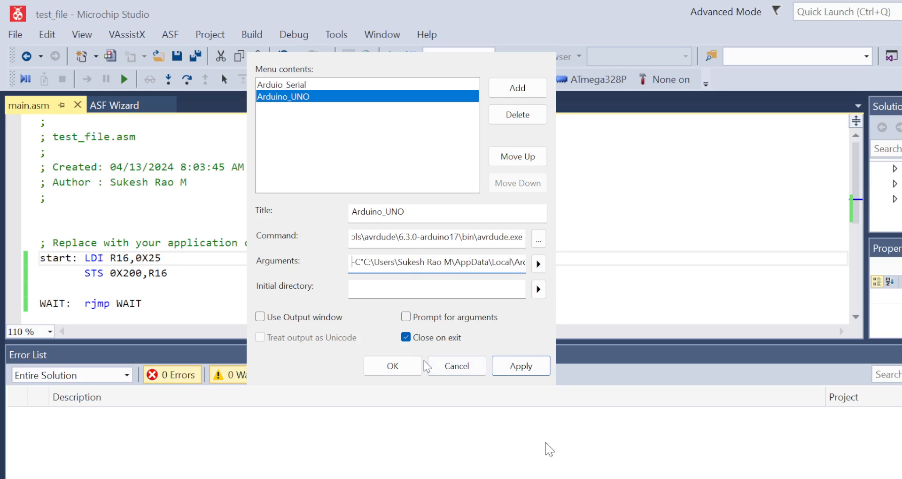
Save the Arduino_UNO external tool settings and build the test_file project
left_click(413, 365)
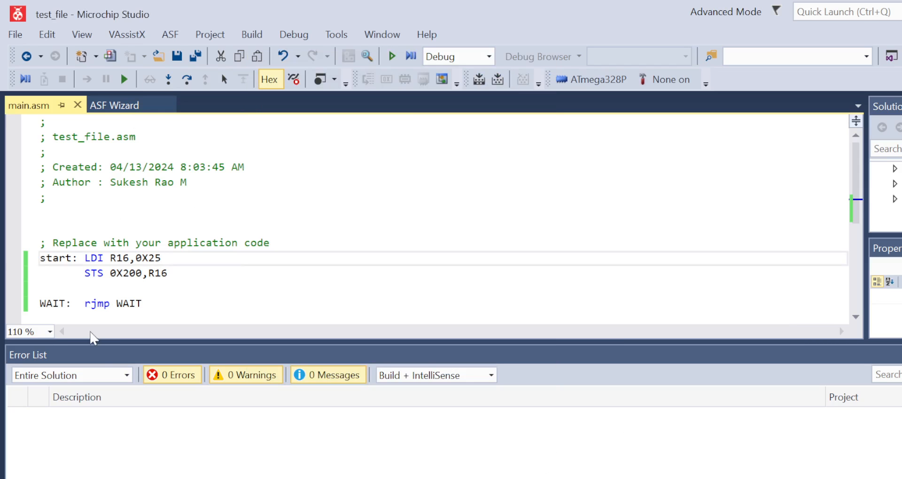
left_click_drag(119, 343, 120, 265)
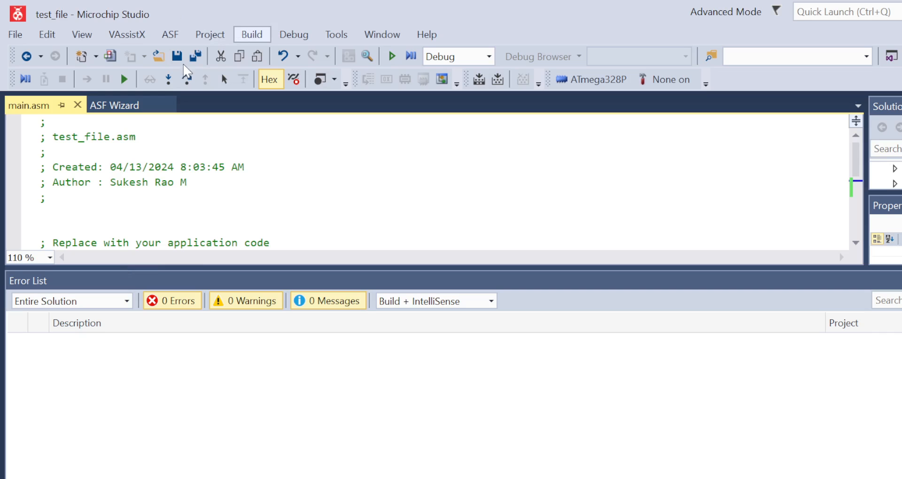
key("F7")
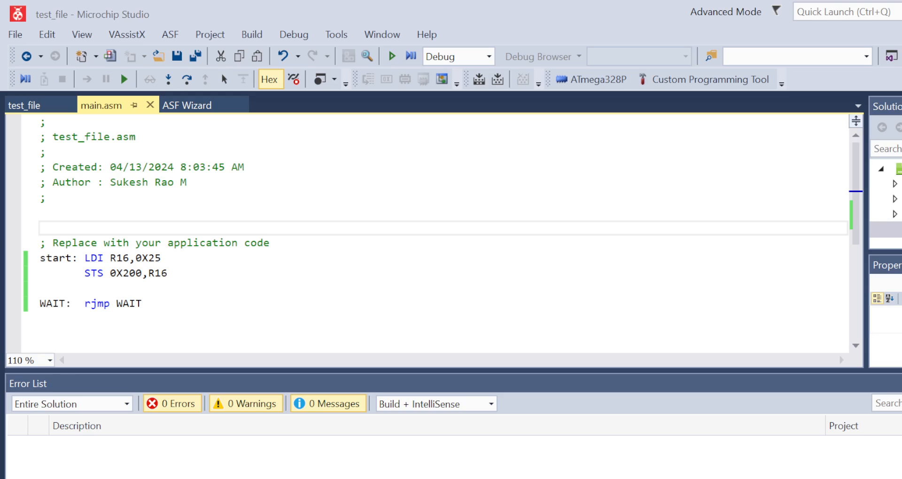
View the Arduio_Serial entry in the external tools configuration and close it without changes
left_click(337, 36)
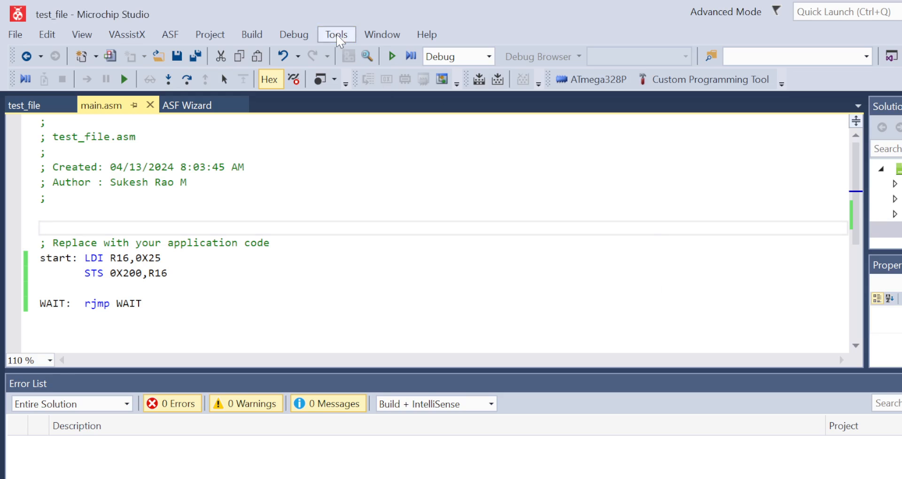
left_click(180, 272)
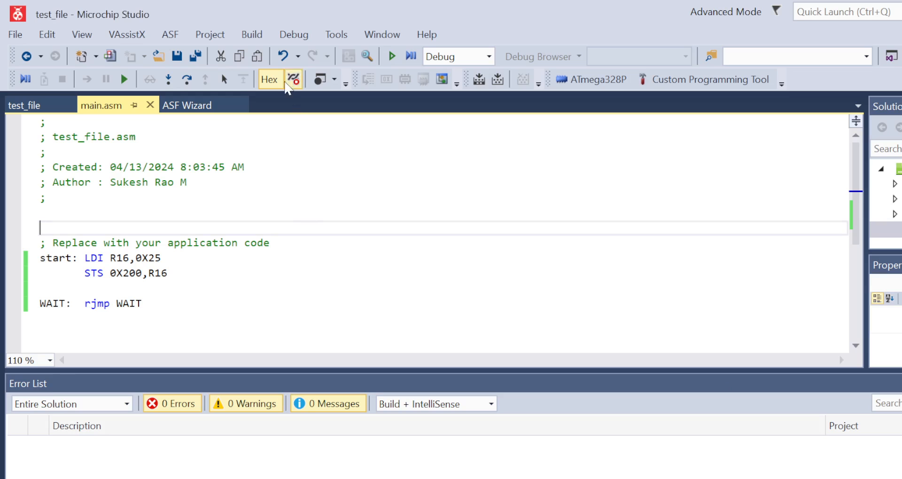
left_click(304, 37)
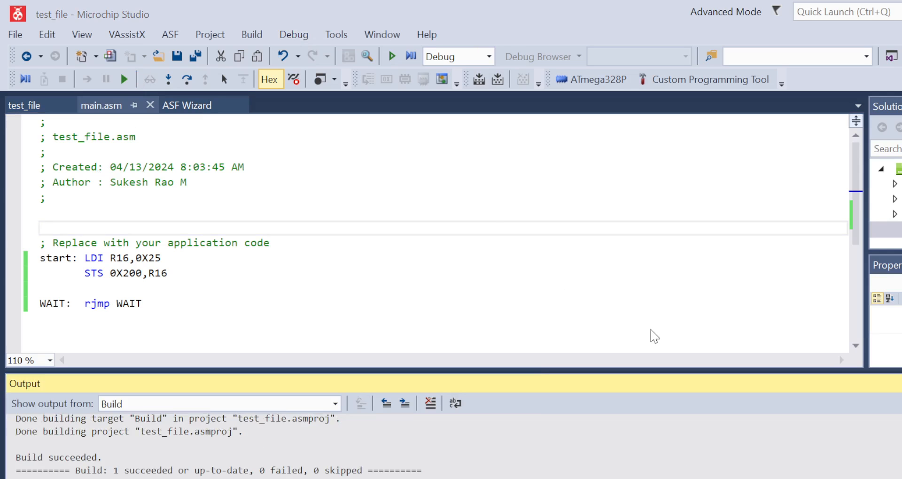
left_click(294, 35)
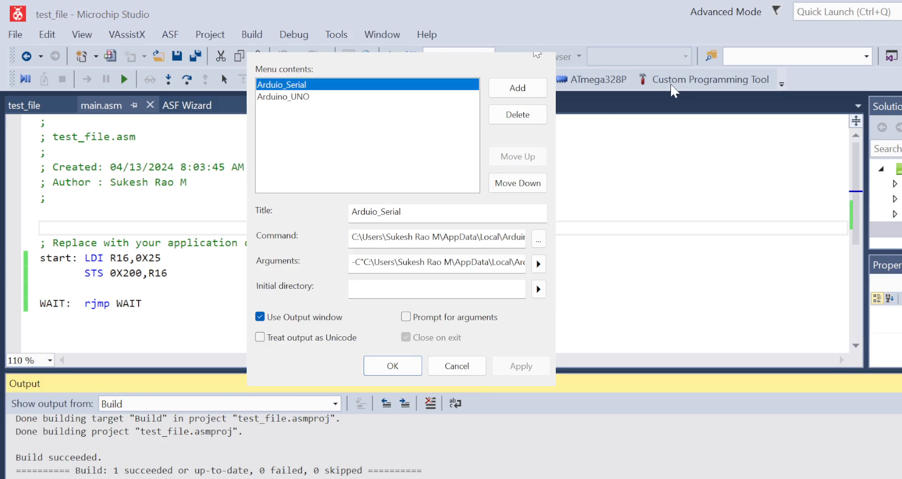
key("Escape")
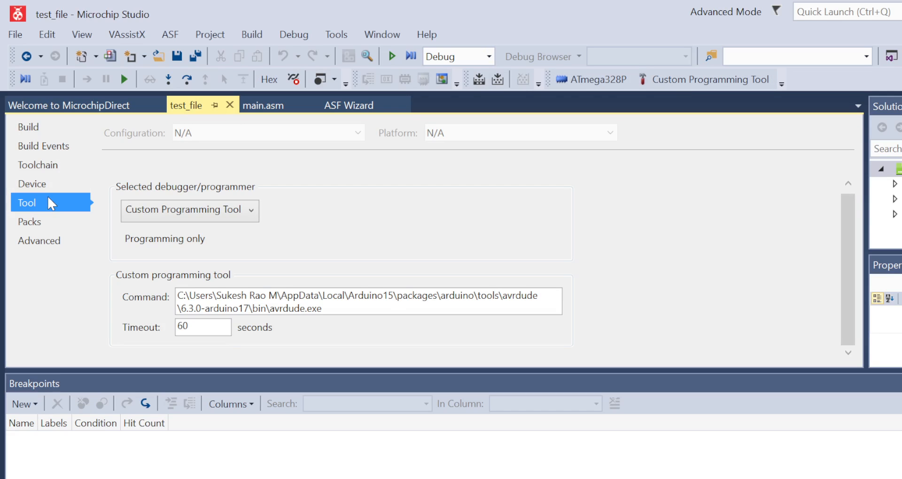
Select Simulator as the test_file project's debugger/programmer and start debugging main.asm at the first instruction
left_click(196, 214)
left_click(167, 235)
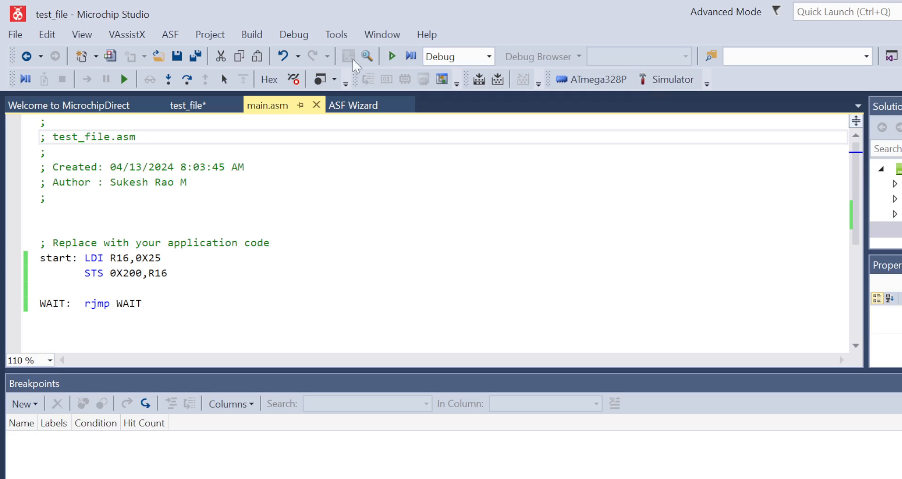
left_click(259, 35)
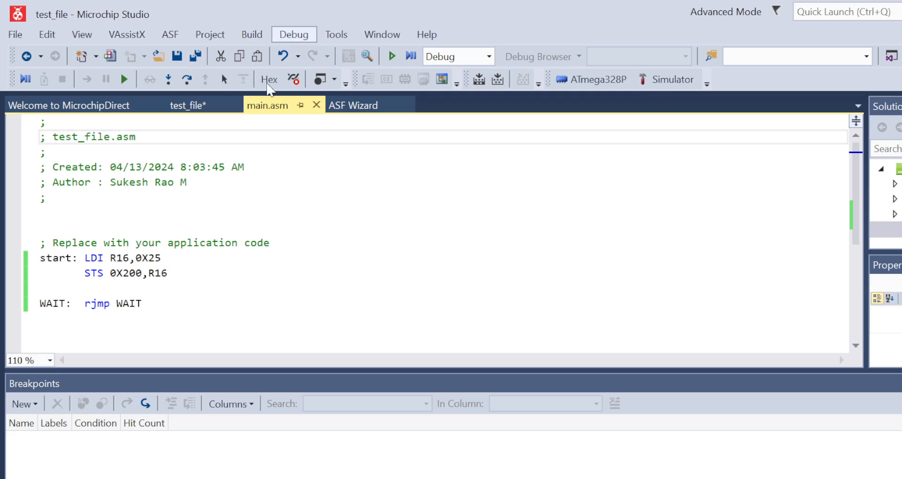
left_click(166, 80)
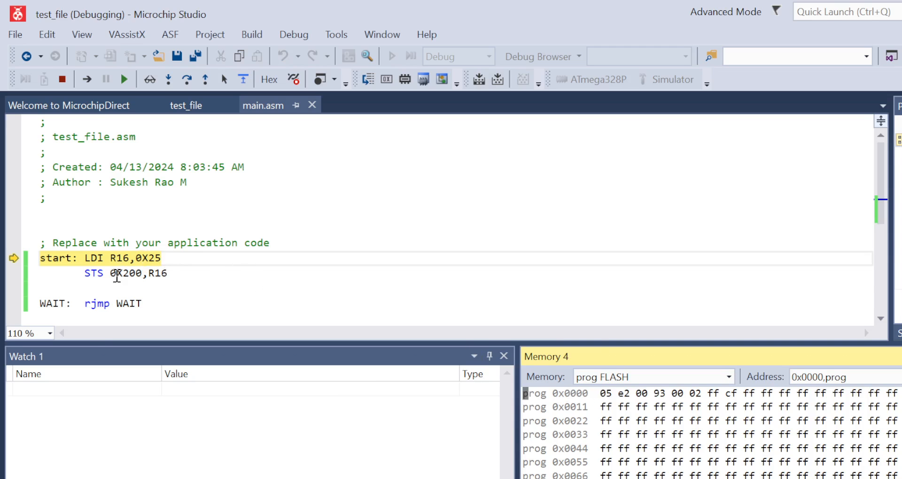
Add register R16 to Watch 1 and execute the LDI R16,0X25 instruction as a single step
left_click(77, 389)
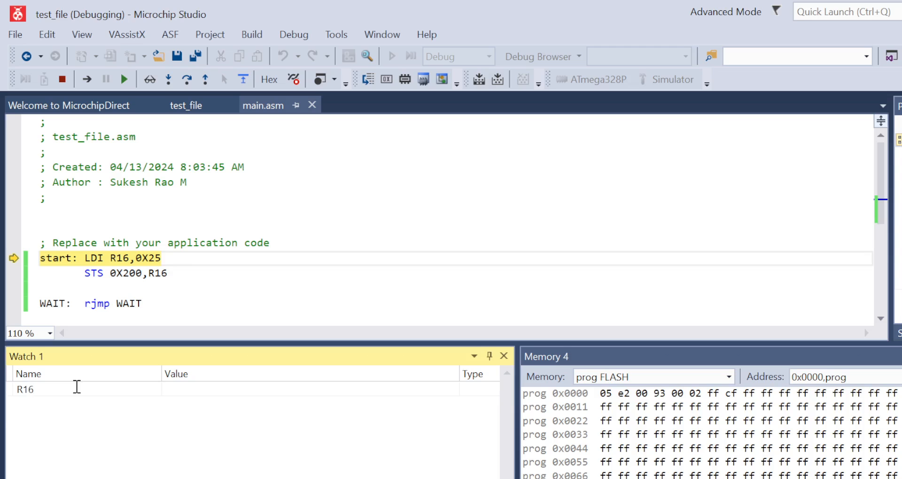
key("Return")
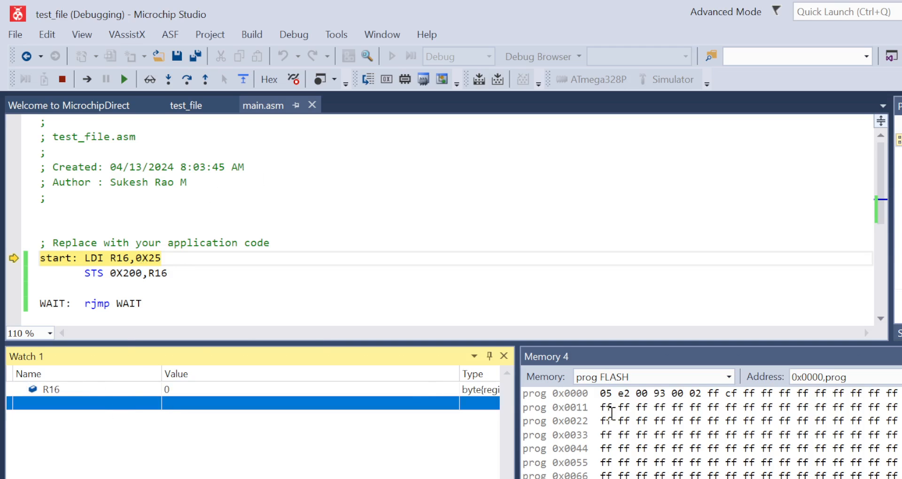
left_click(168, 79)
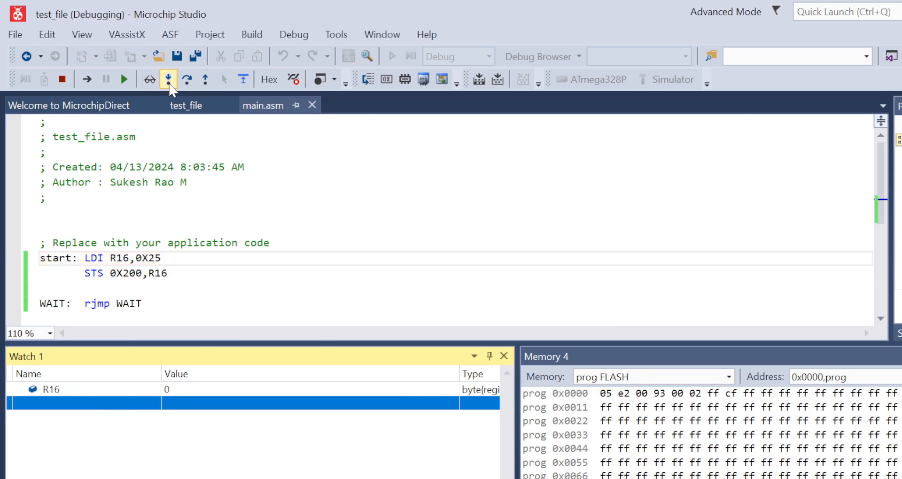
Switch the R16 watch value to hexadecimal display and single-step the STS 0X200,R16 instruction
left_click(192, 393)
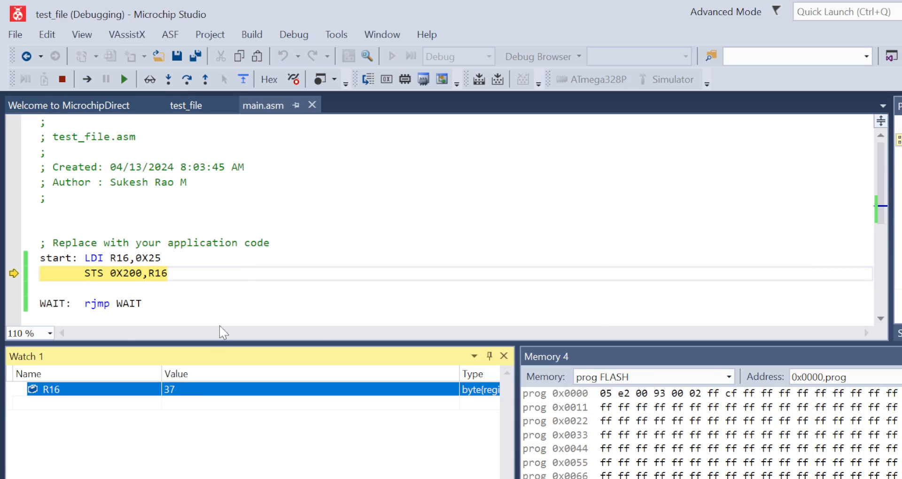
left_click(238, 321)
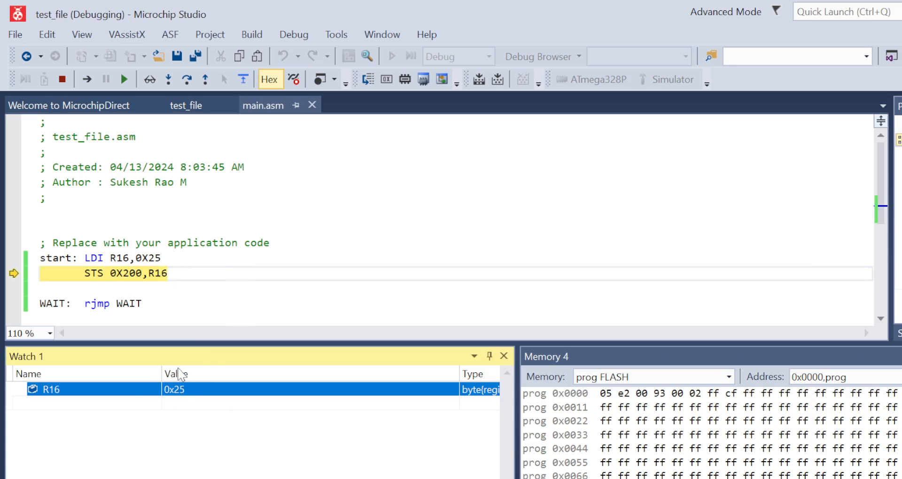
left_click(168, 79)
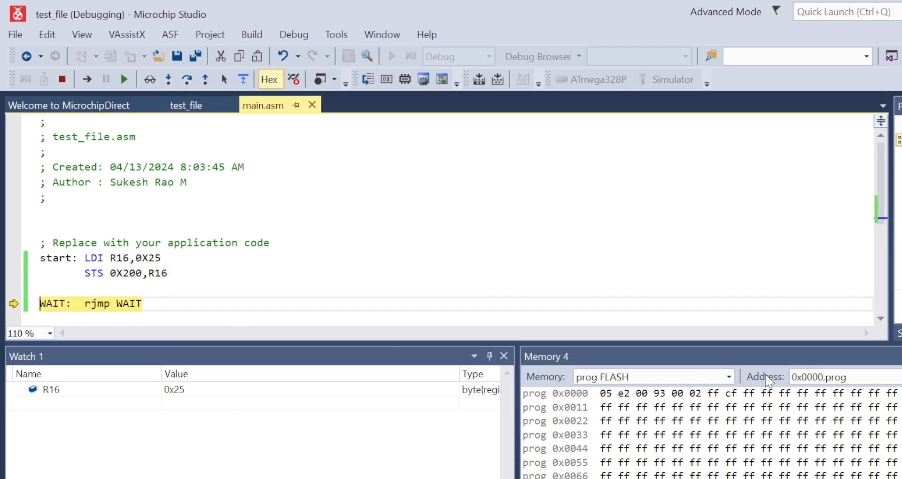
Show data IRAM in Memory 4 from address 0x200 and check the byte stored there
left_click(726, 382)
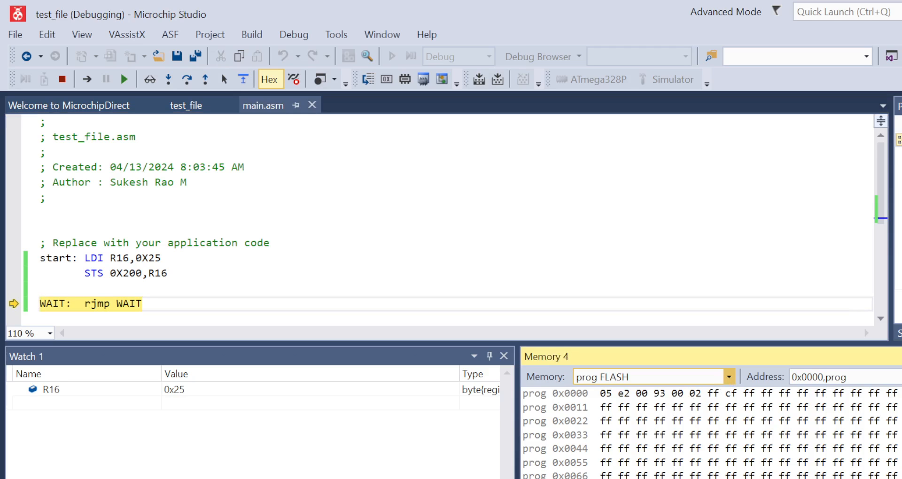
left_click(662, 476)
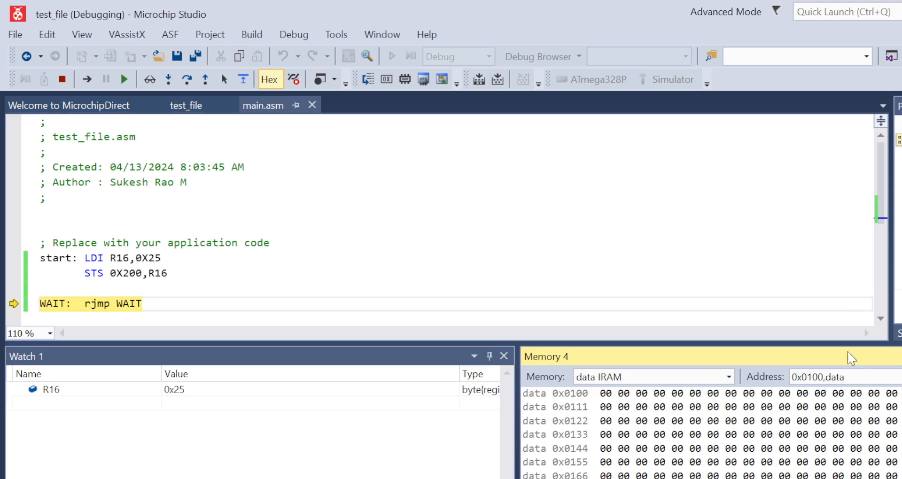
left_click(859, 379)
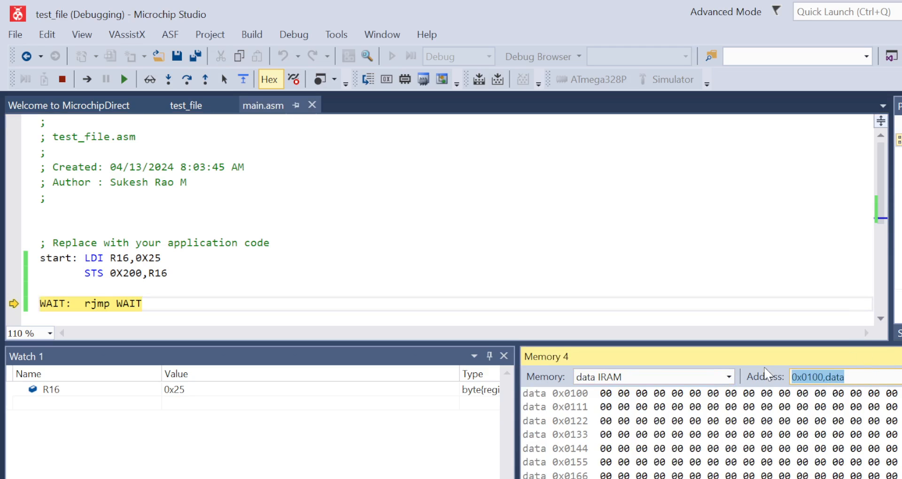
type("0x10")
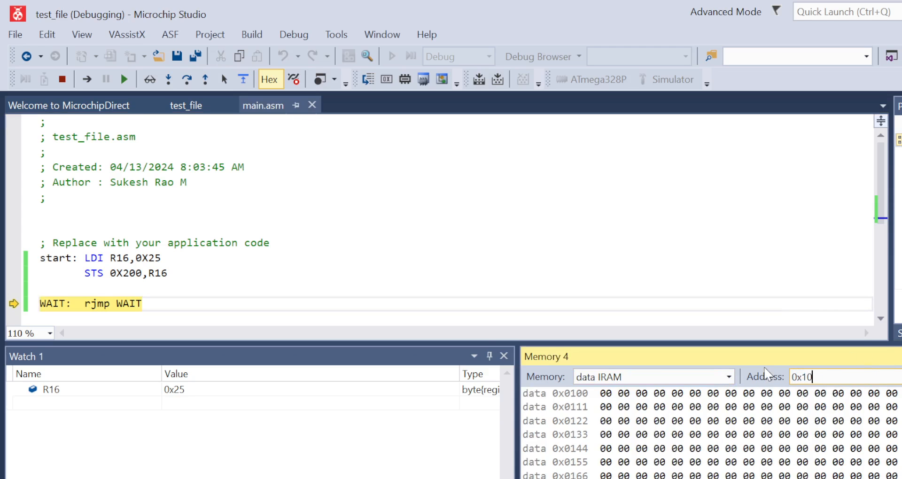
type("200")
key("Return")
left_click(613, 400)
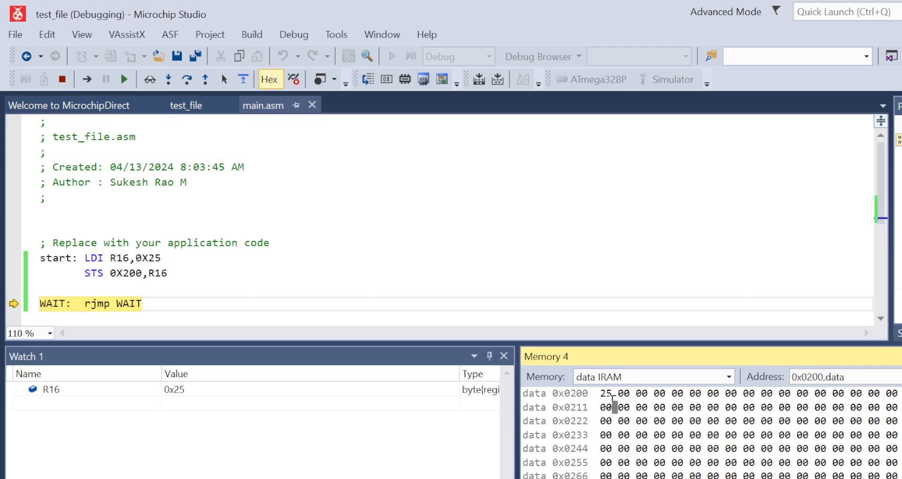